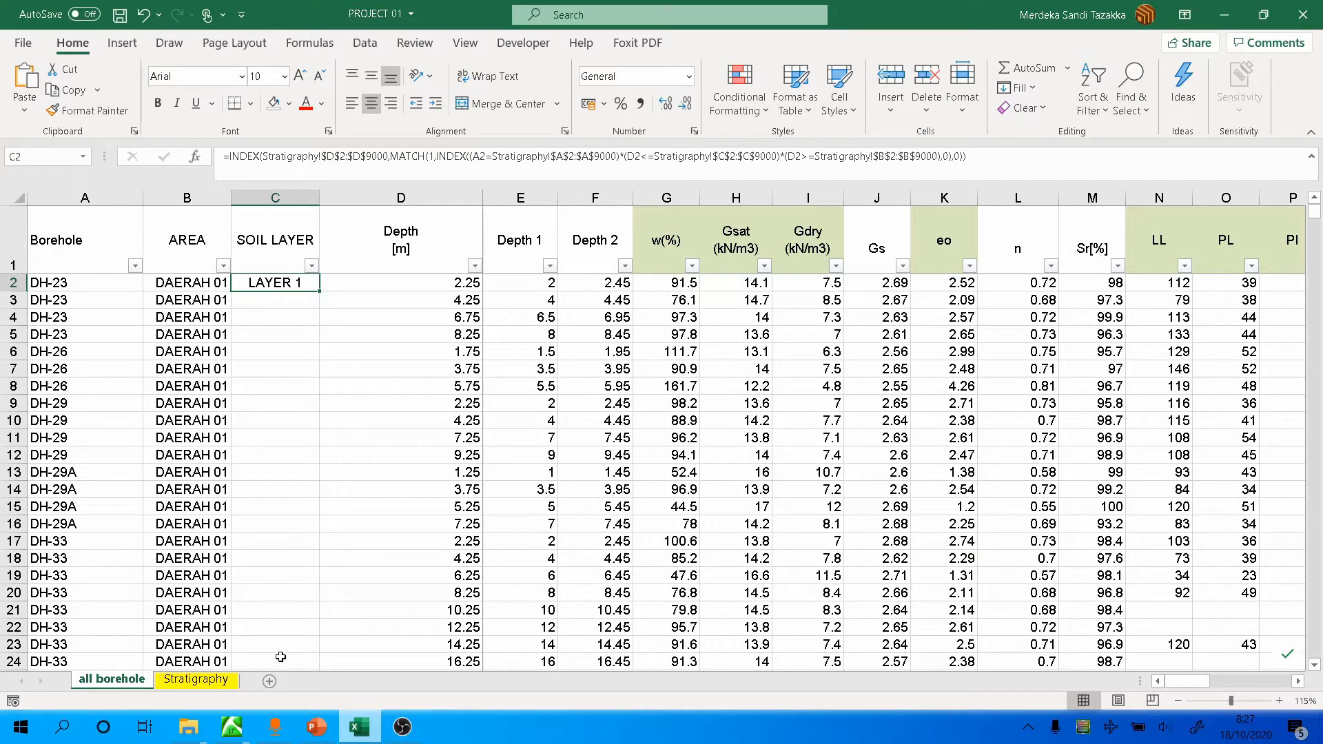
# Step: Switch to RockWorks17, view the 3D stratigraphy model in RockPlot3D, and return to the Borehole Manager
pyautogui.click(232, 728)
pyautogui.click(350, 643)
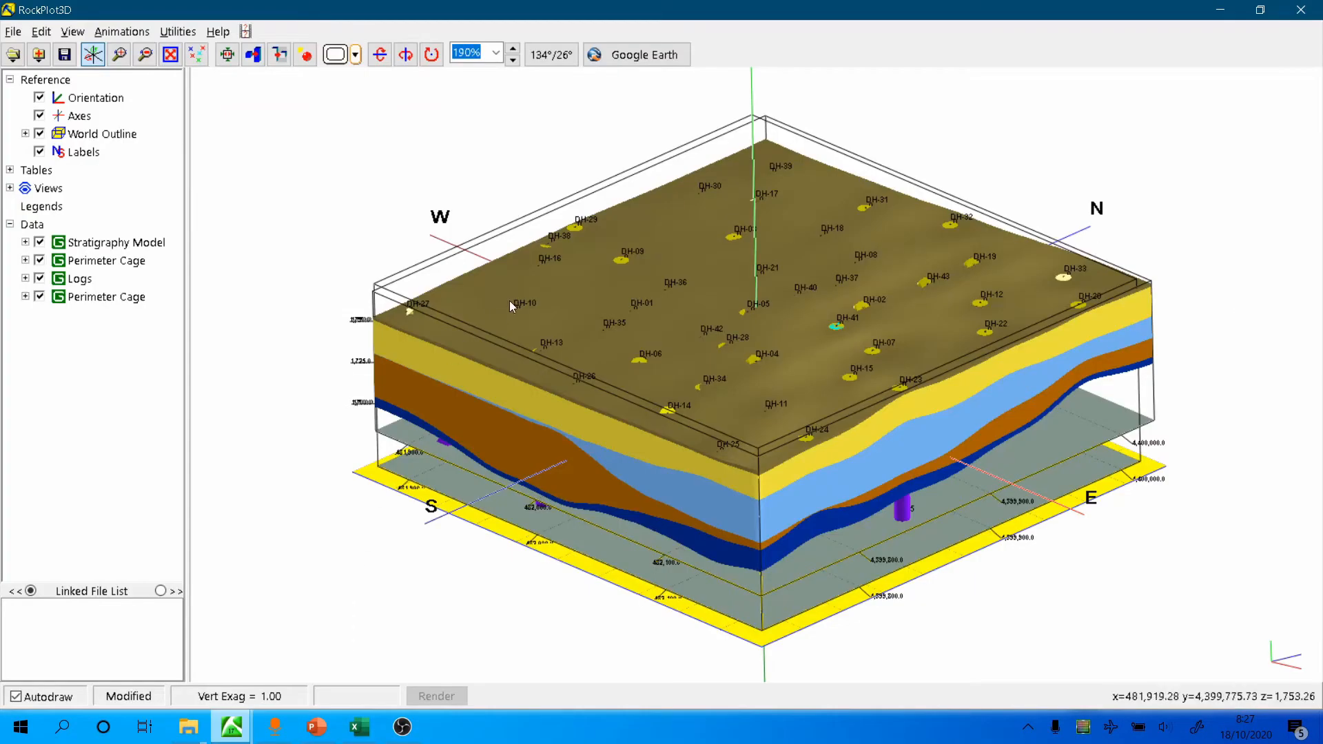
pyautogui.click(1224, 9)
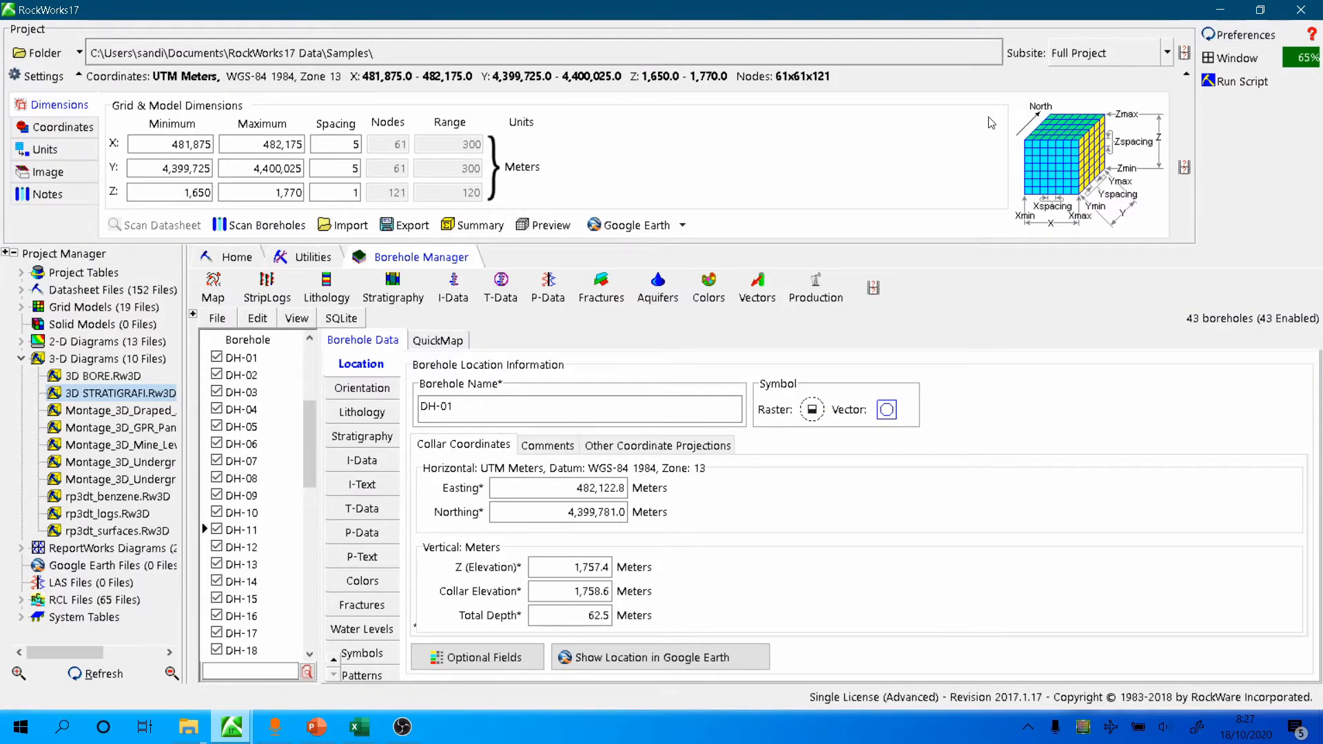
pyautogui.moveTo(232, 727)
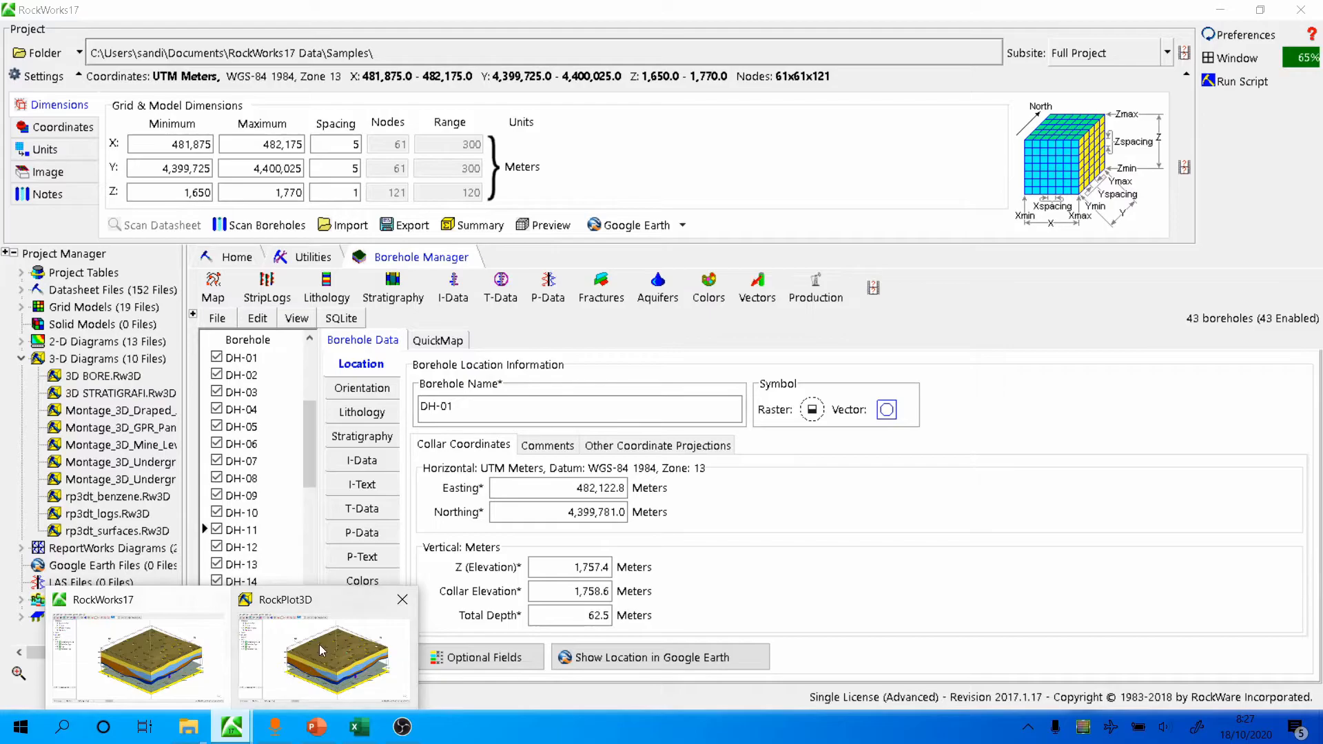
pyautogui.click(322, 650)
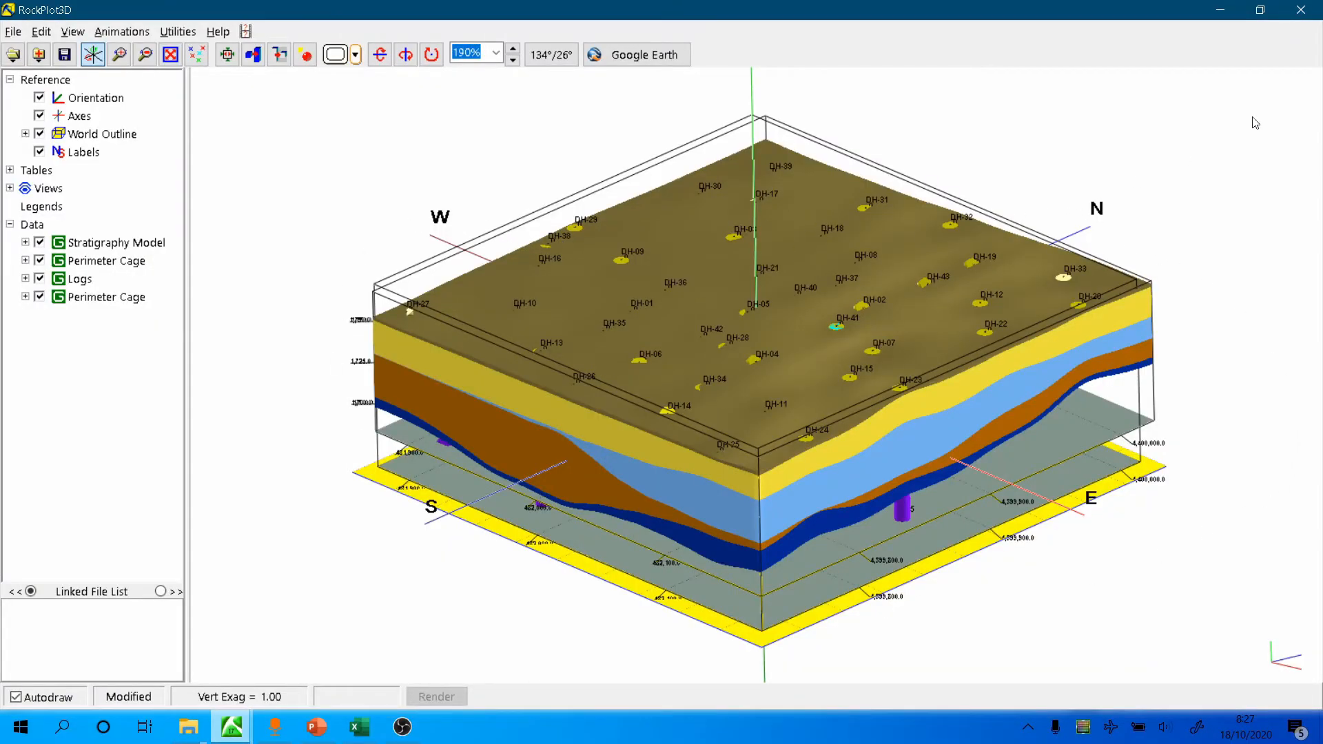
pyautogui.click(1220, 10)
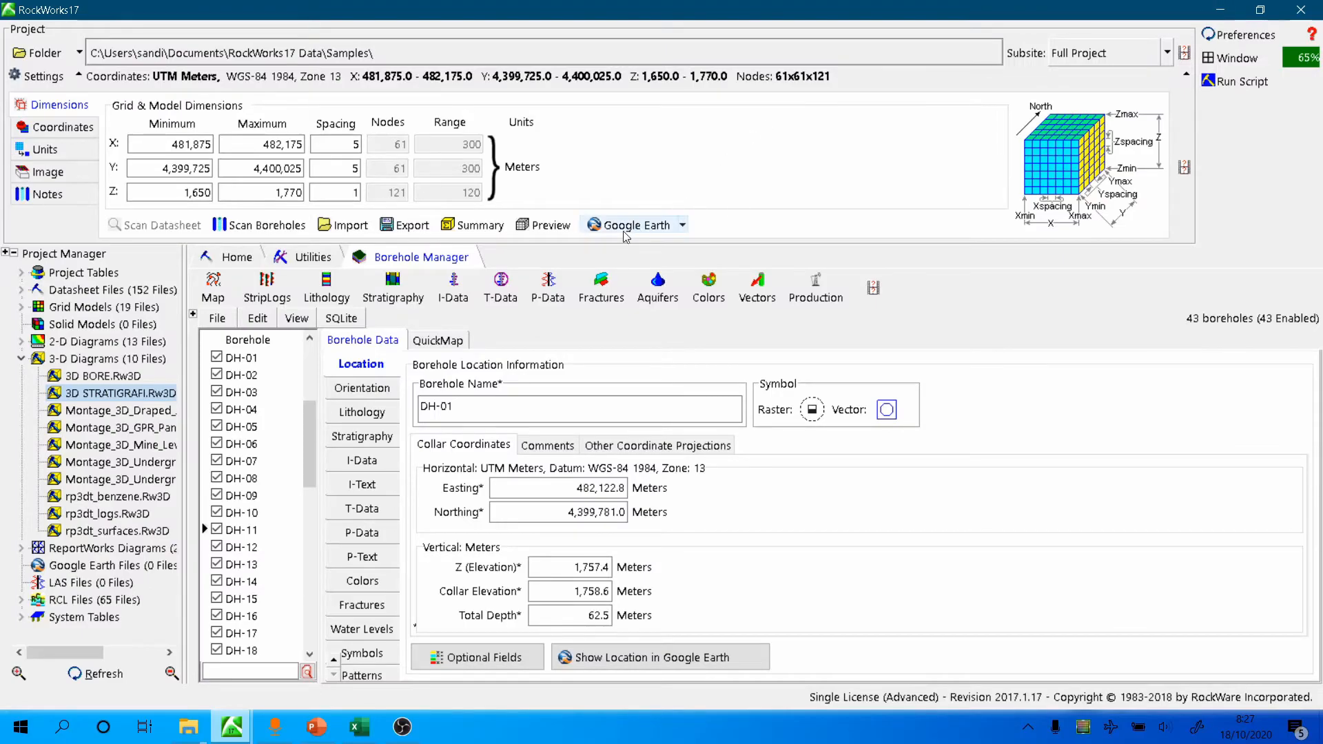
# Step: Bulk-export multiple tables for all boreholes to the Excel file Export01.xlsx
pyautogui.click(217, 319)
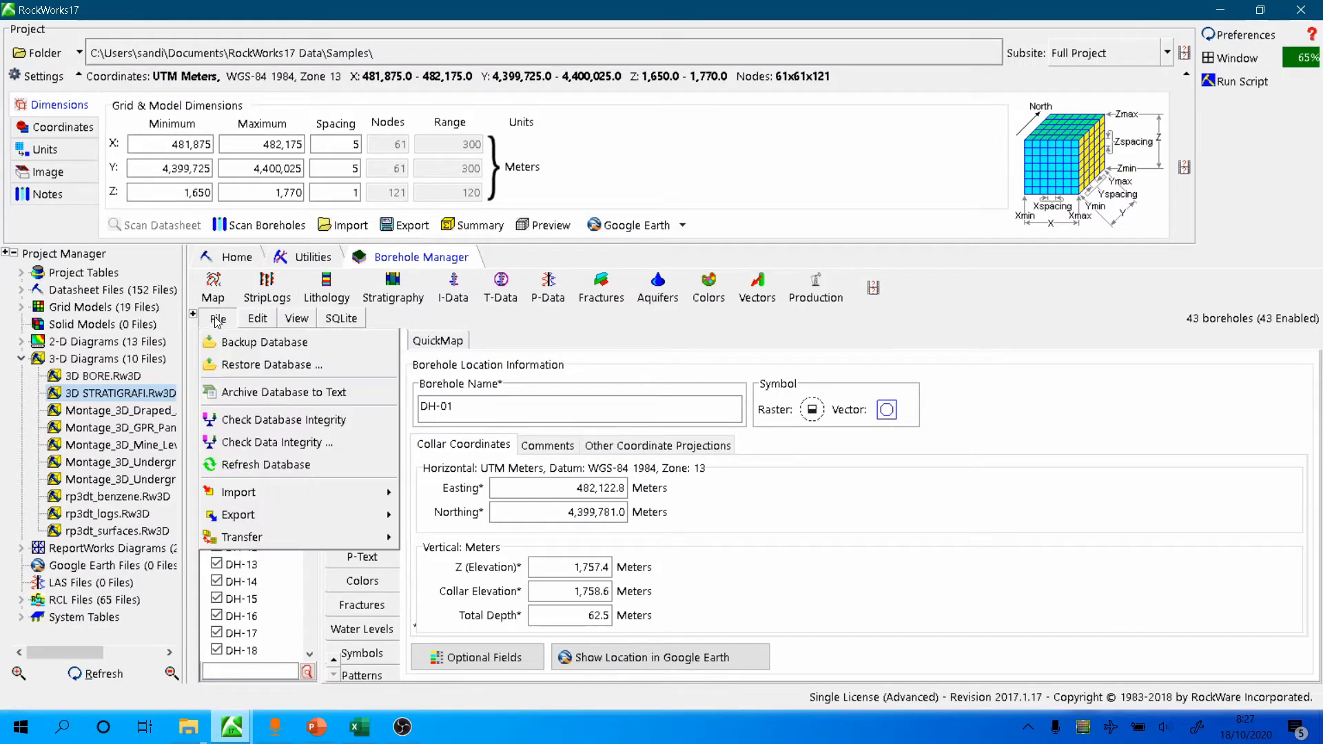
pyautogui.moveTo(308, 524)
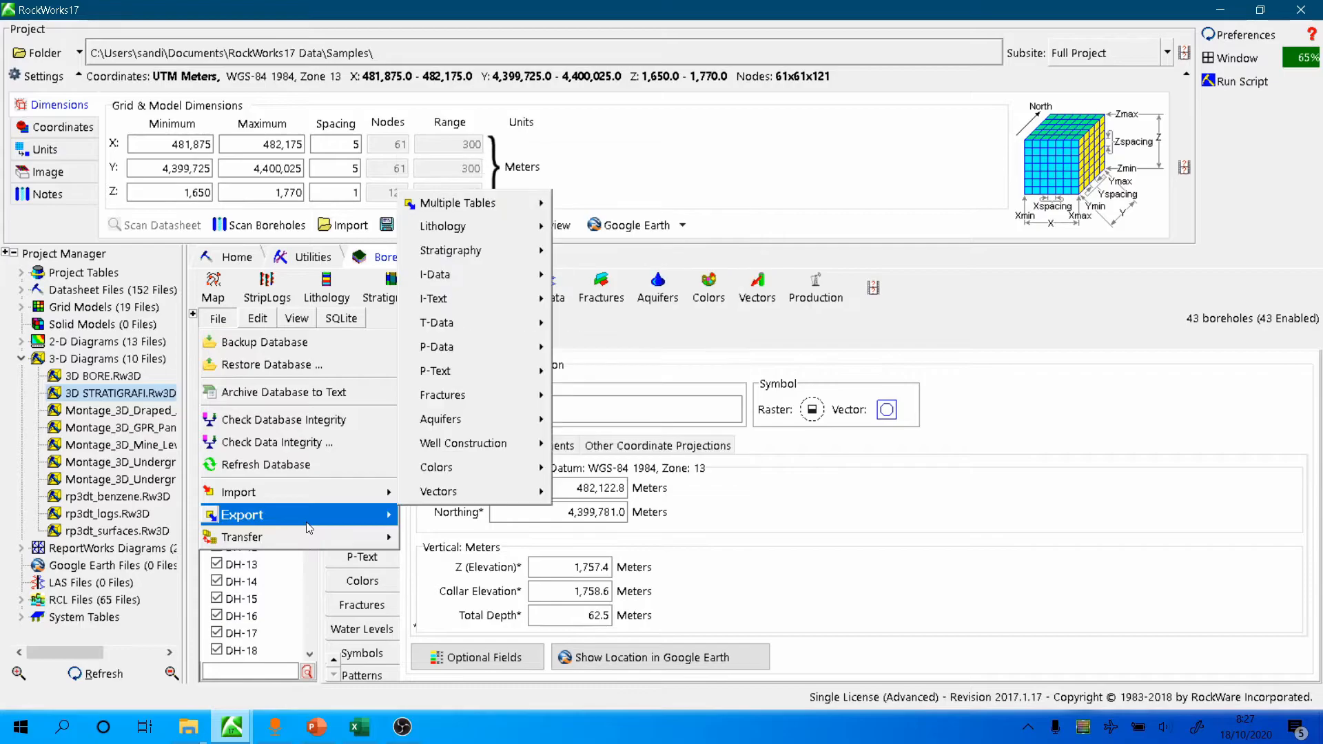
pyautogui.moveTo(524, 202)
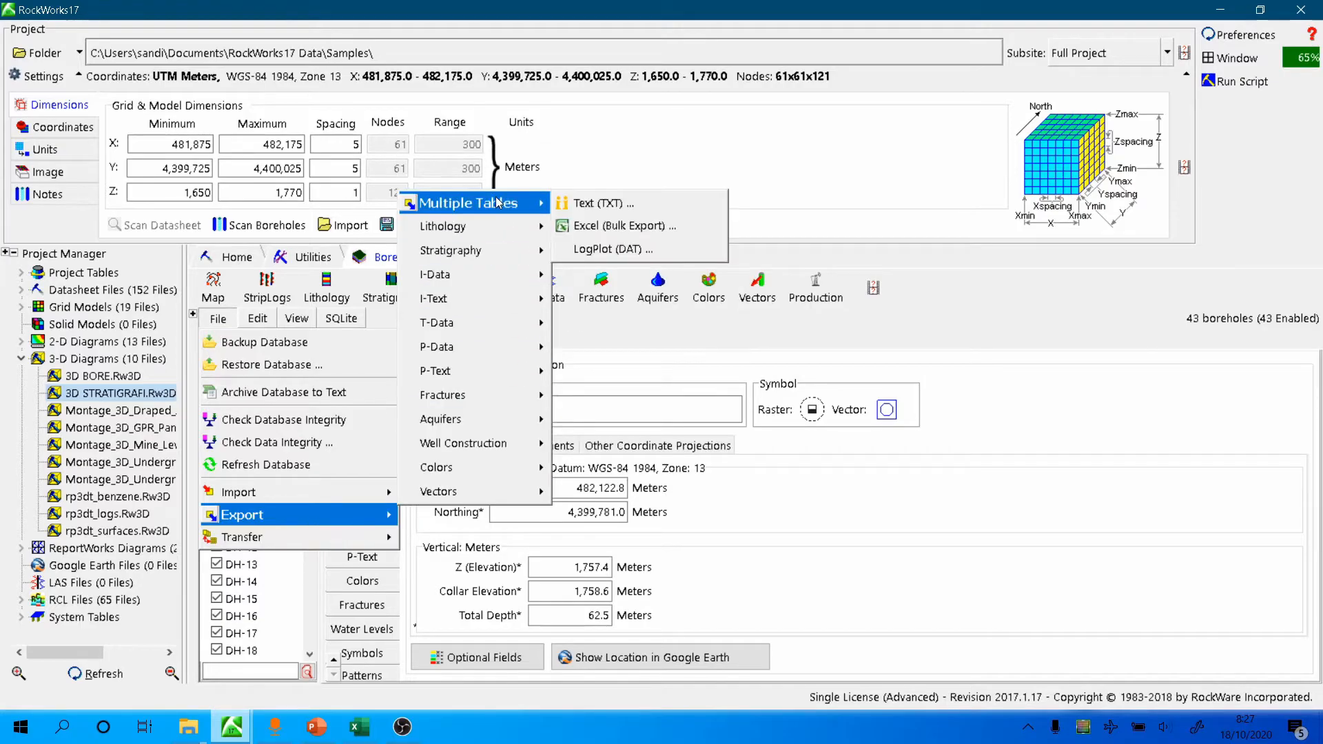
pyautogui.click(635, 225)
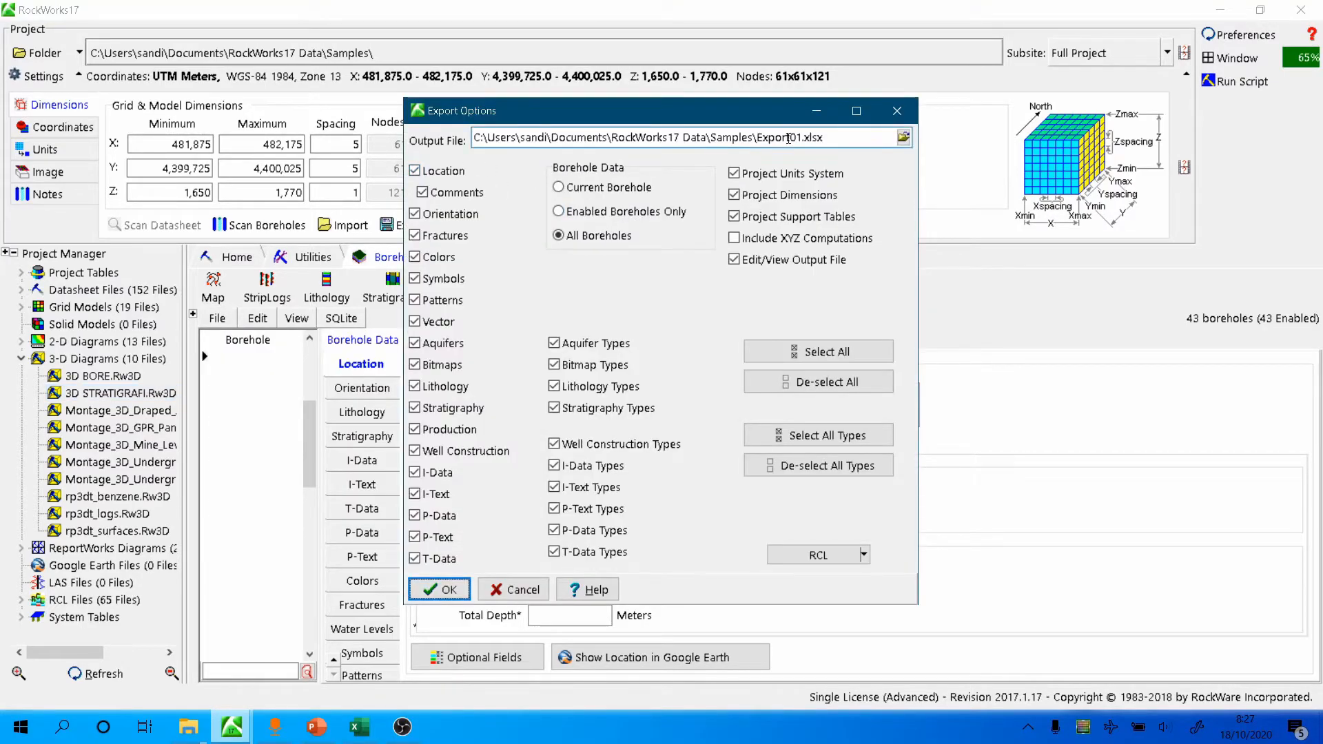
pyautogui.click(441, 592)
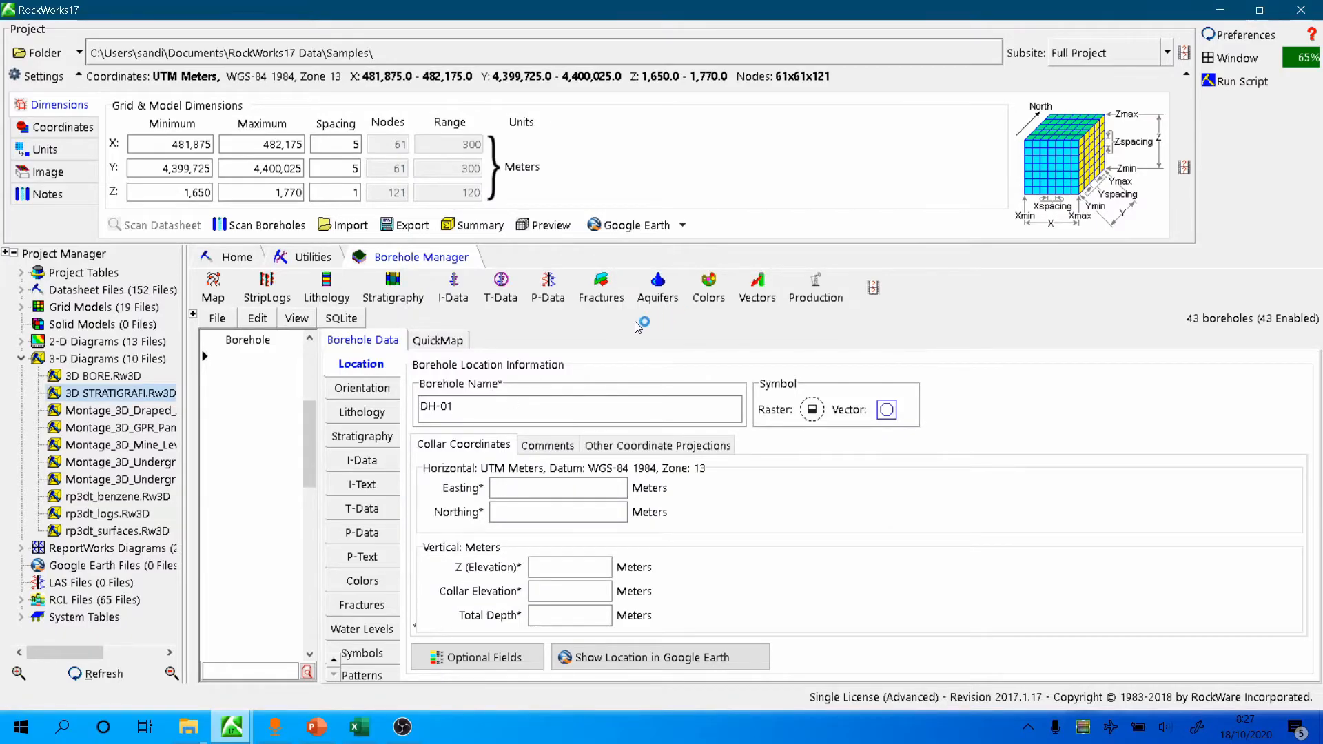
pyautogui.click(715, 411)
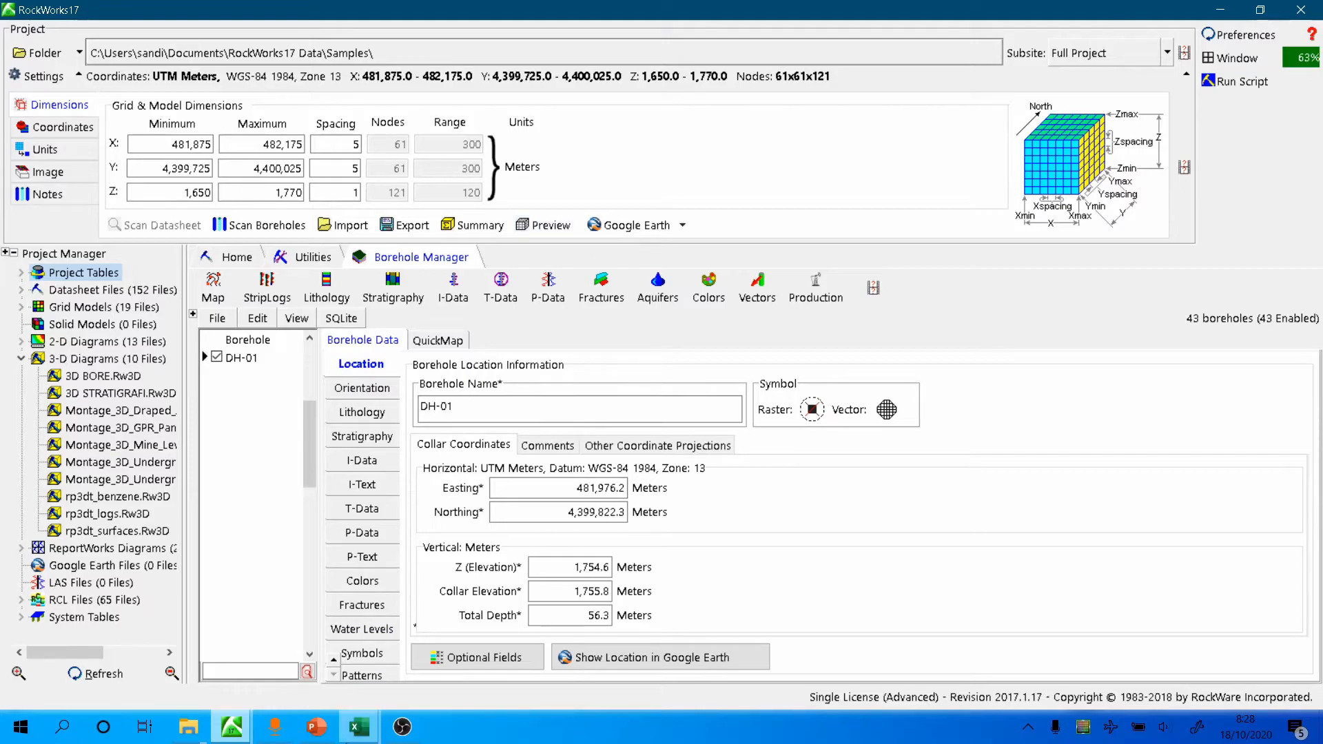
# Step: Switch to the exported Export01 workbook in Excel and maximize its window
pyautogui.moveTo(358, 728)
pyautogui.click(452, 641)
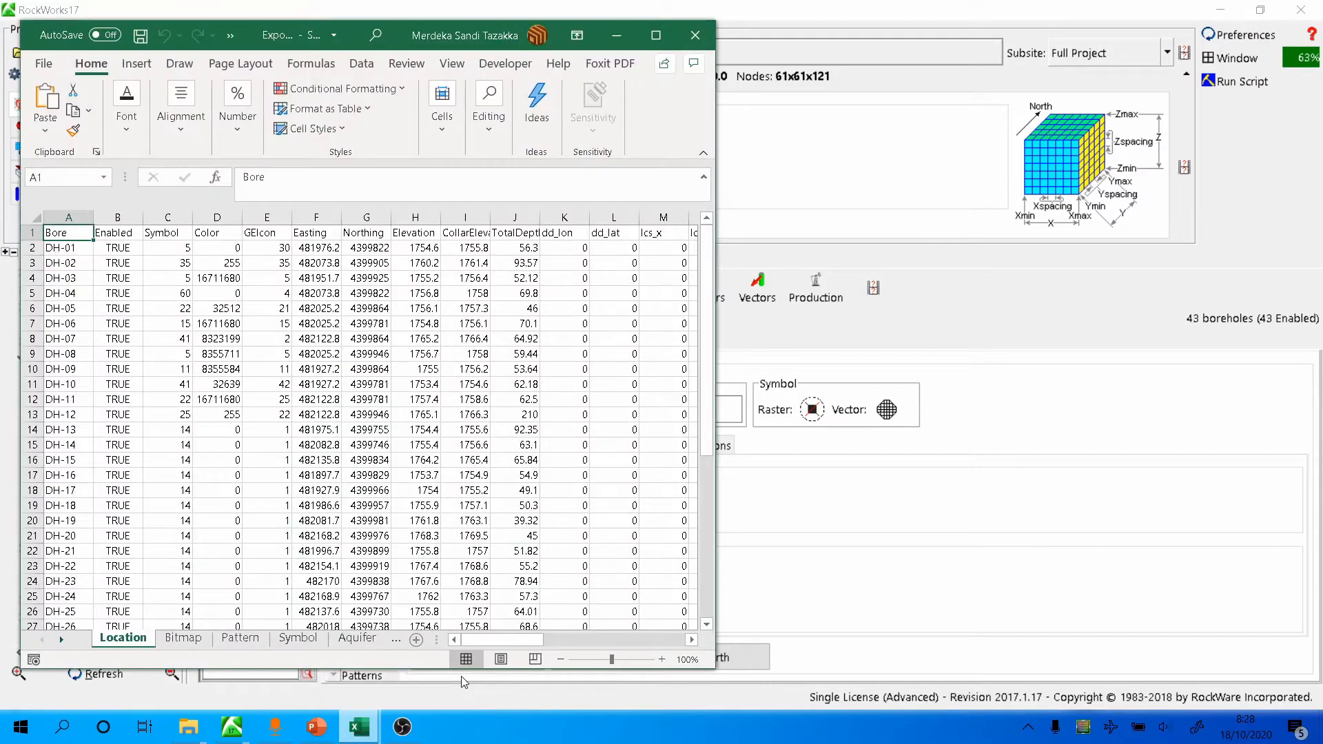
pyautogui.click(658, 36)
pyautogui.click(593, 257)
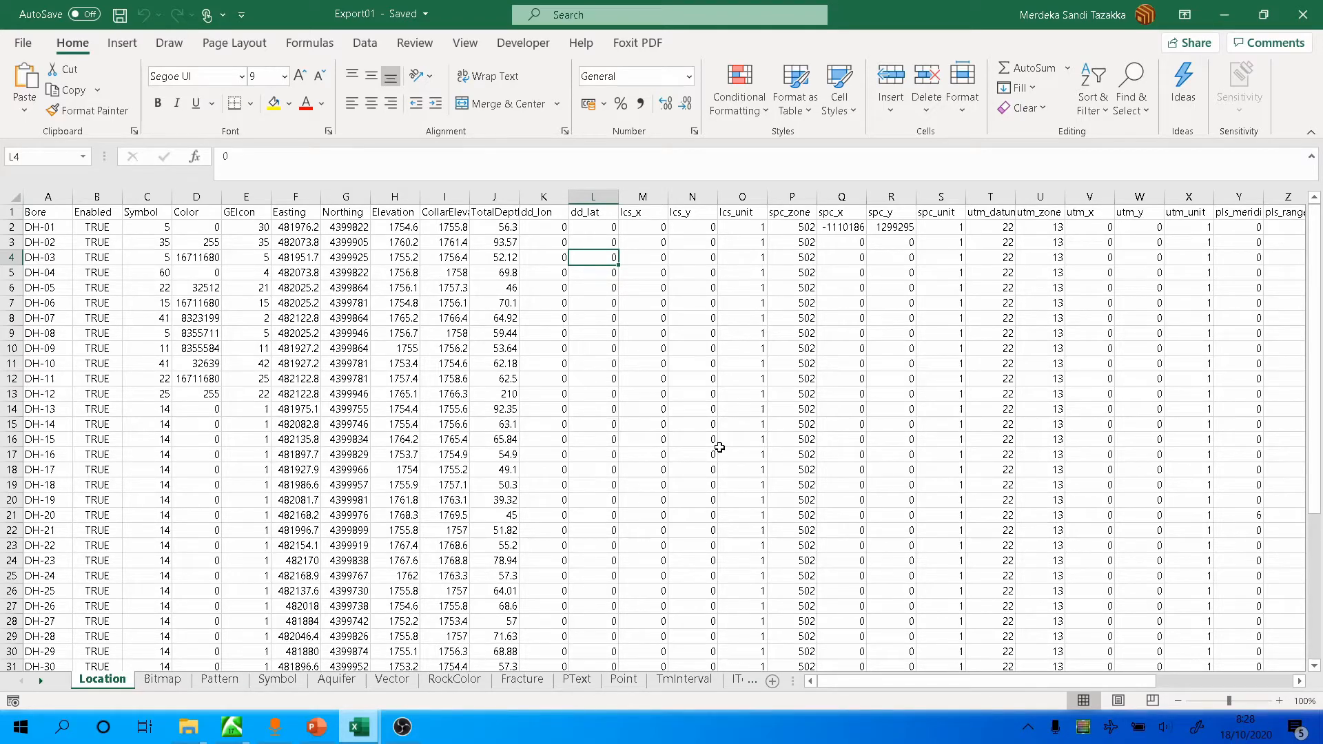
# Step: Show the Stratigraphy sheet of the Export01 workbook
pyautogui.click(40, 681)
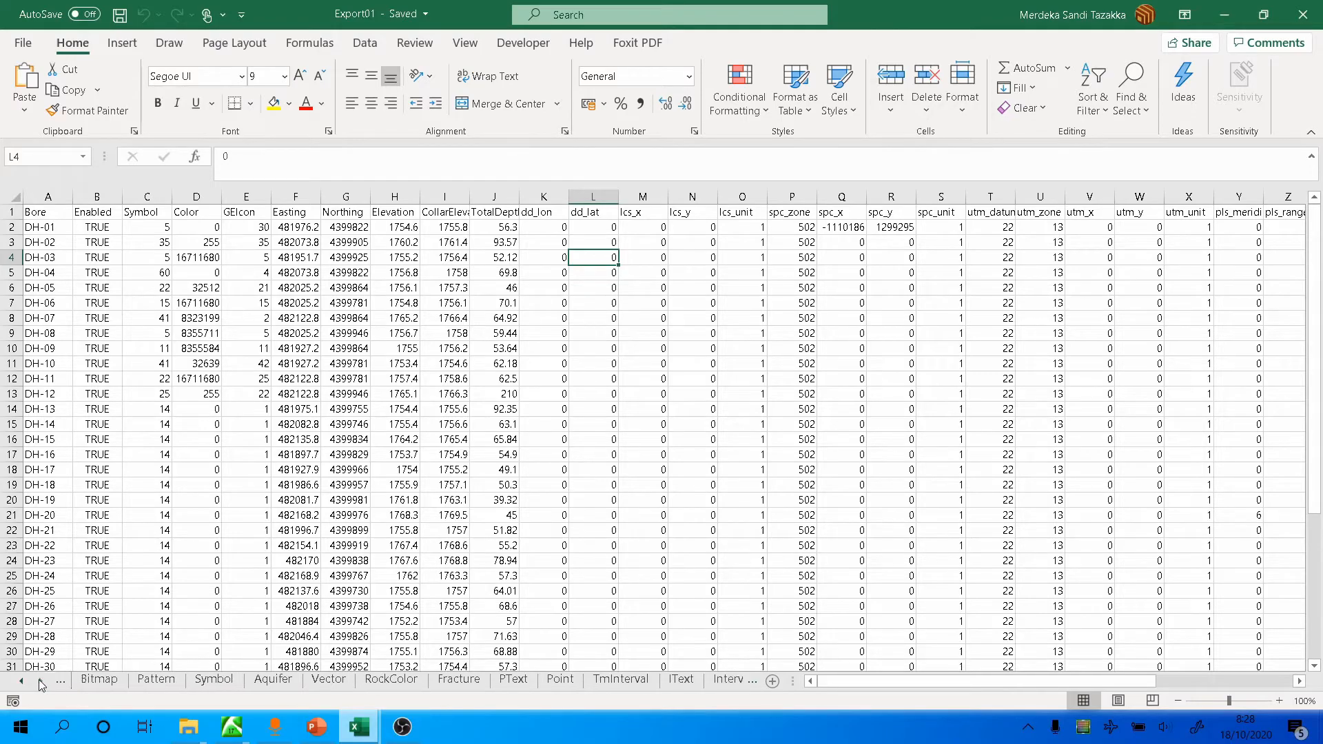
pyautogui.click(40, 681)
pyautogui.click(41, 681)
pyautogui.click(41, 681)
pyautogui.click(41, 681)
pyautogui.click(41, 681)
pyautogui.click(41, 681)
pyautogui.click(41, 681)
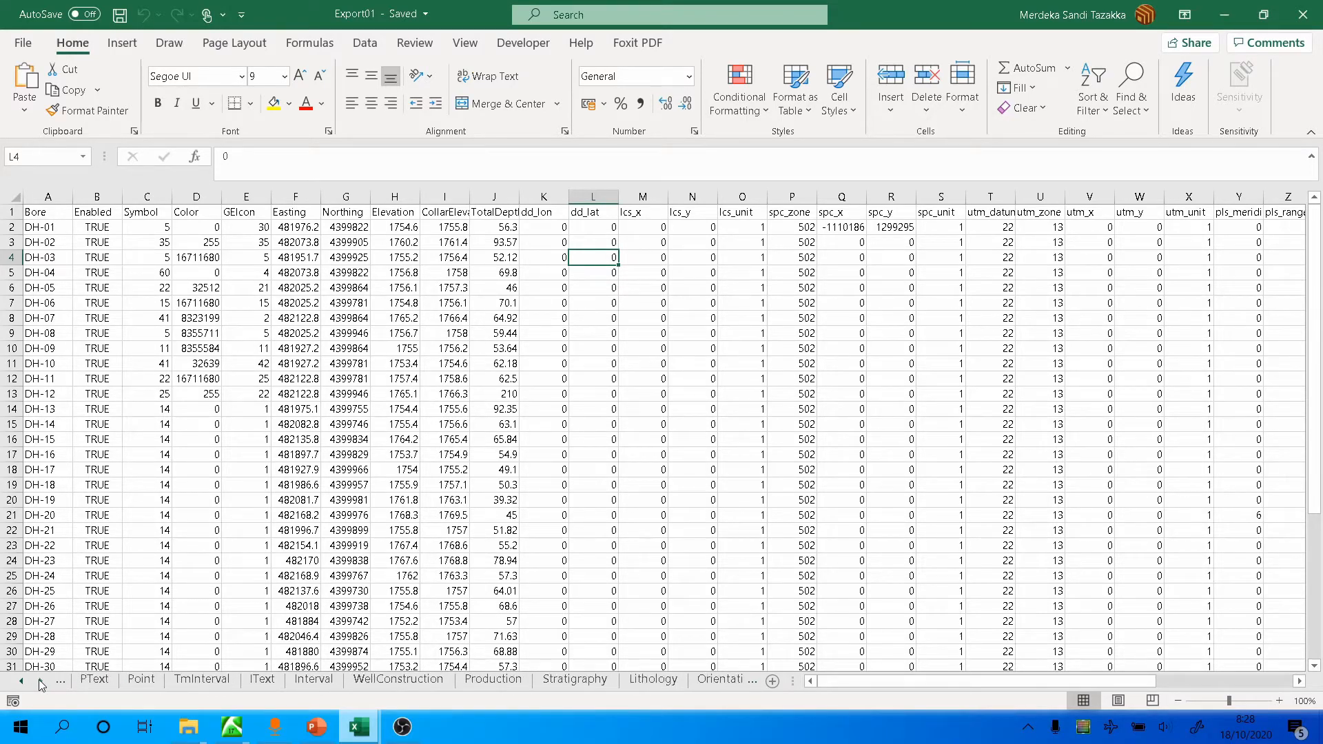
pyautogui.click(41, 681)
pyautogui.click(41, 681)
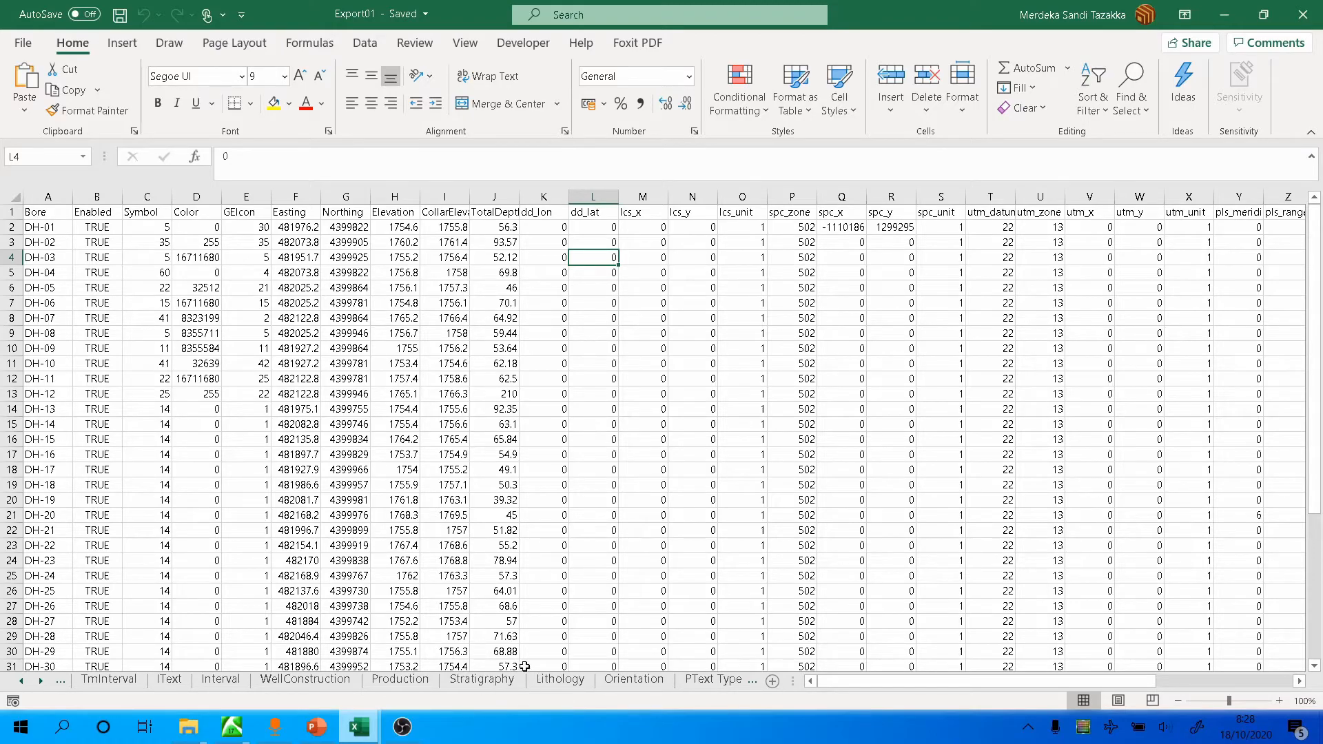
pyautogui.click(473, 682)
pyautogui.click(215, 396)
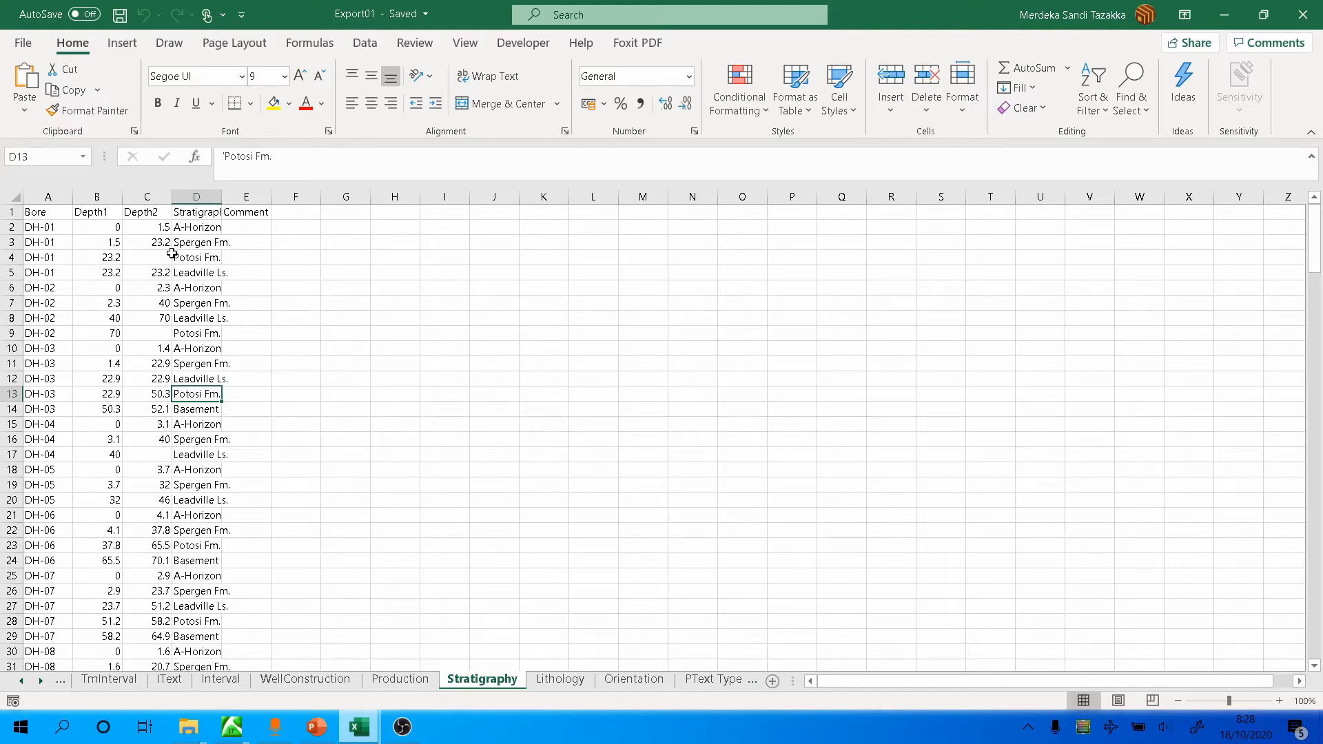
# Step: Select the entire Bore, Depth1, Depth2 and Stratigraphy columns (A to D) of the exported sheet
pyautogui.click(108, 227)
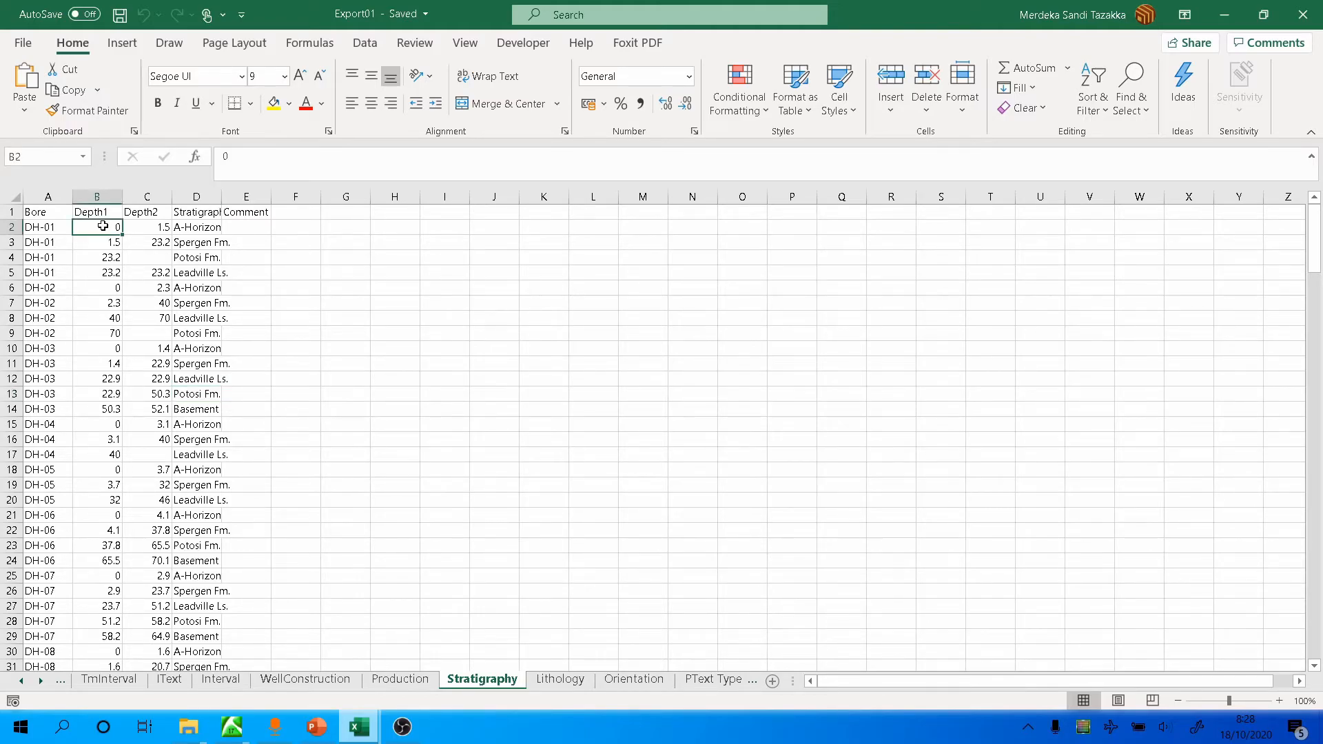
pyautogui.moveTo(192, 229); pyautogui.dragTo(122, 237)
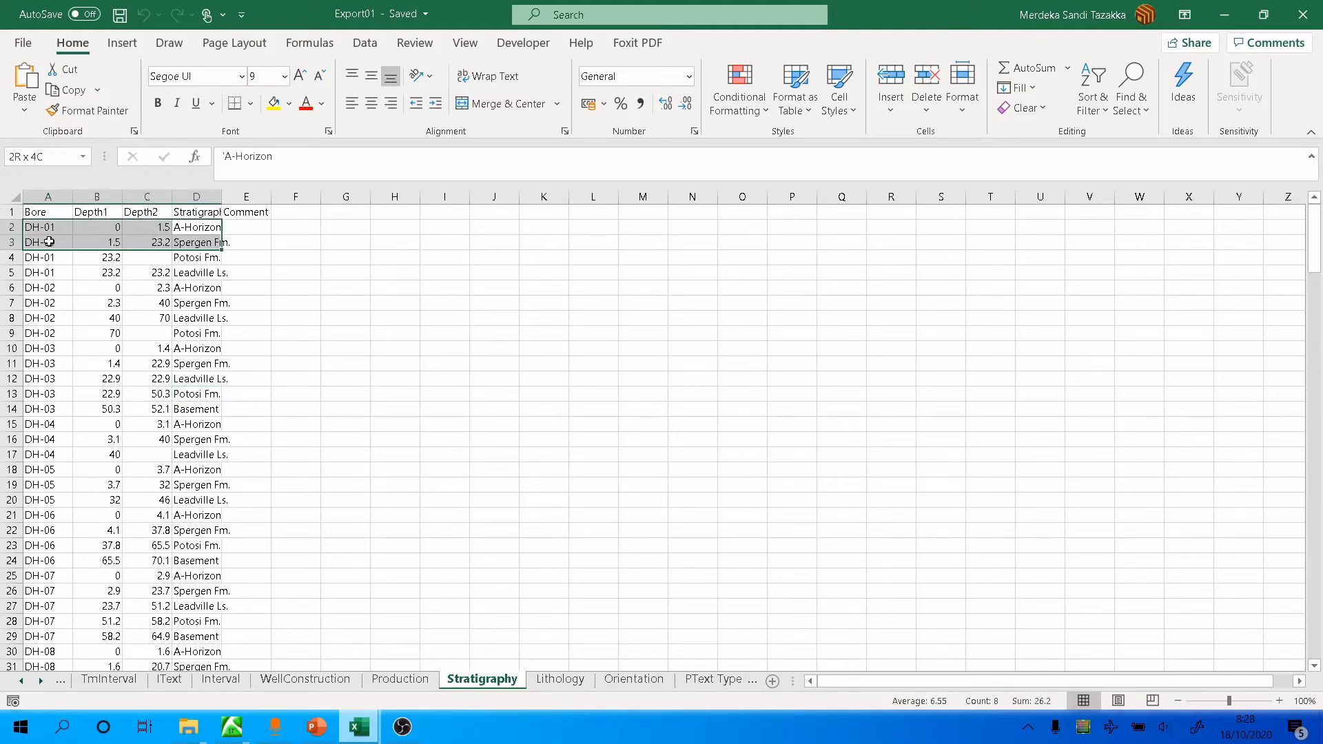
pyautogui.click(284, 289)
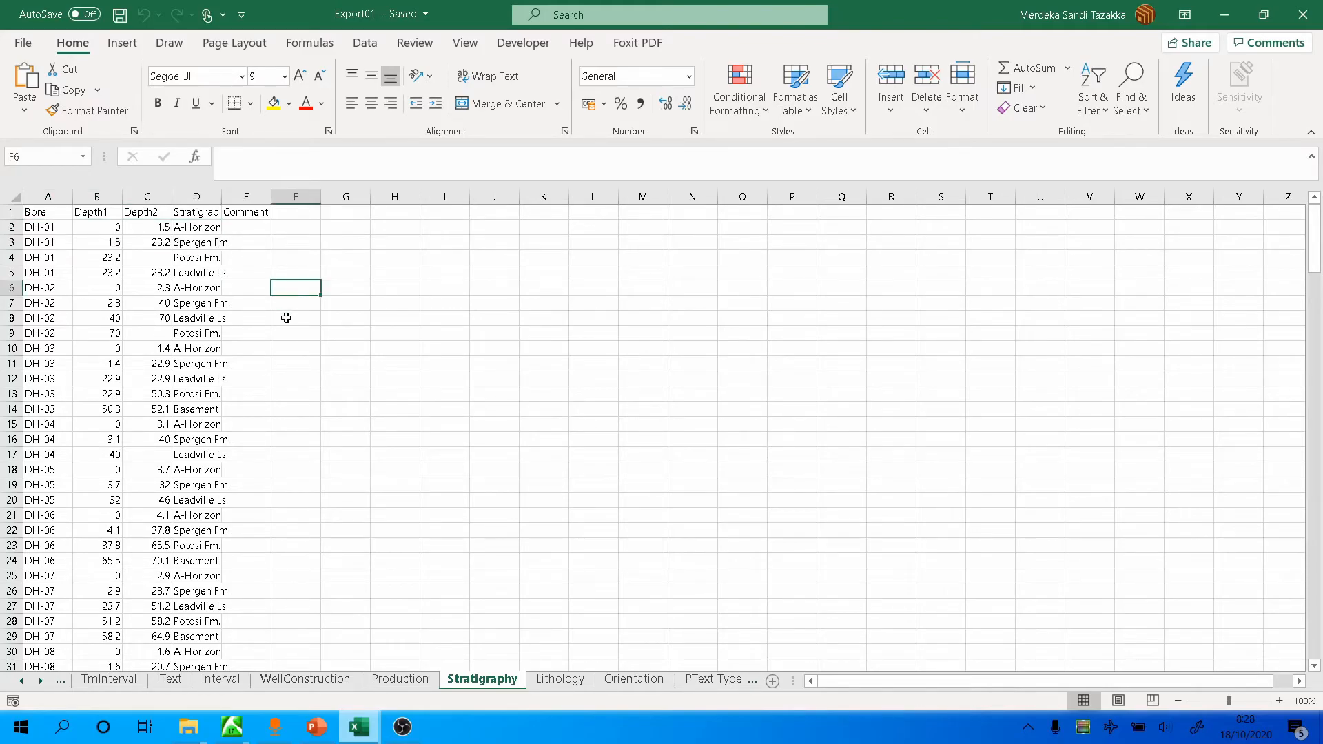
pyautogui.click(48, 196)
pyautogui.keyDown('shift'); pyautogui.click(197, 196); pyautogui.keyUp('shift')
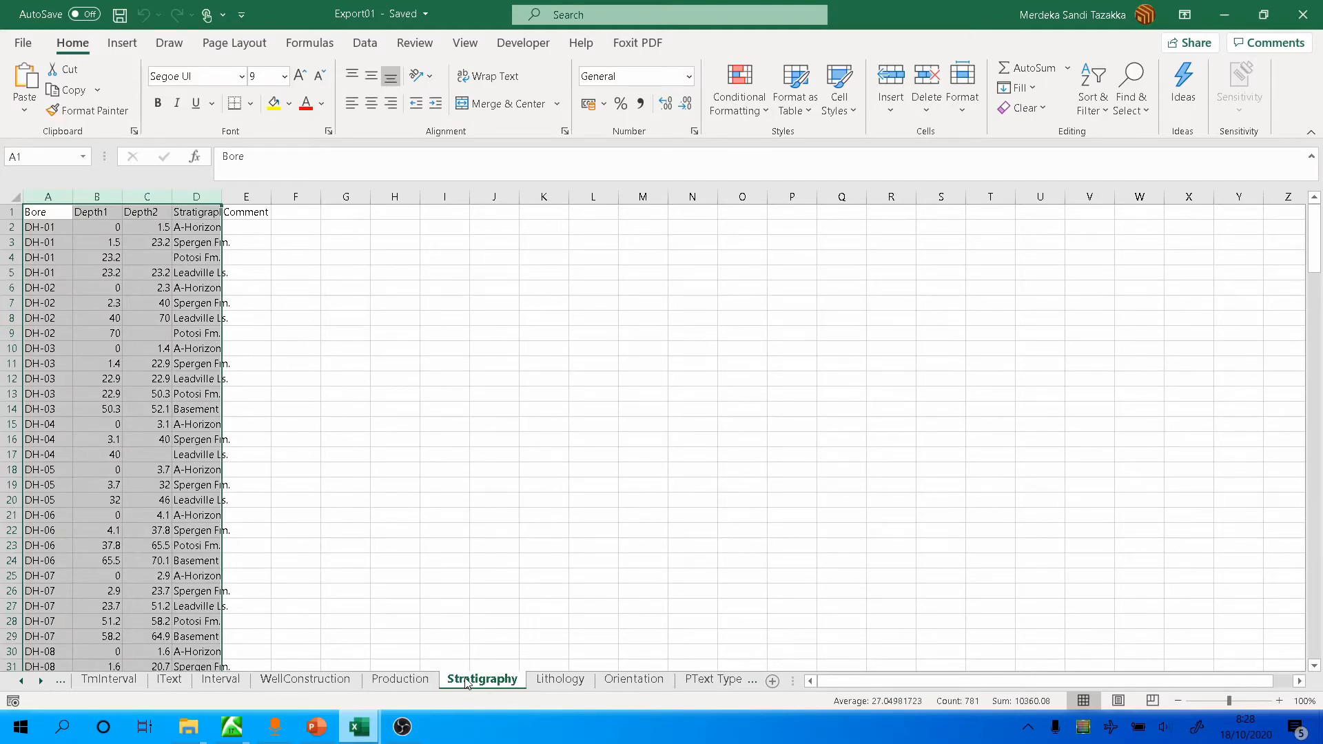
# Step: Switch to the PROJECT 01 workbook and add a new blank sheet after Stratigraphy
pyautogui.click(378, 730)
pyautogui.click(296, 661)
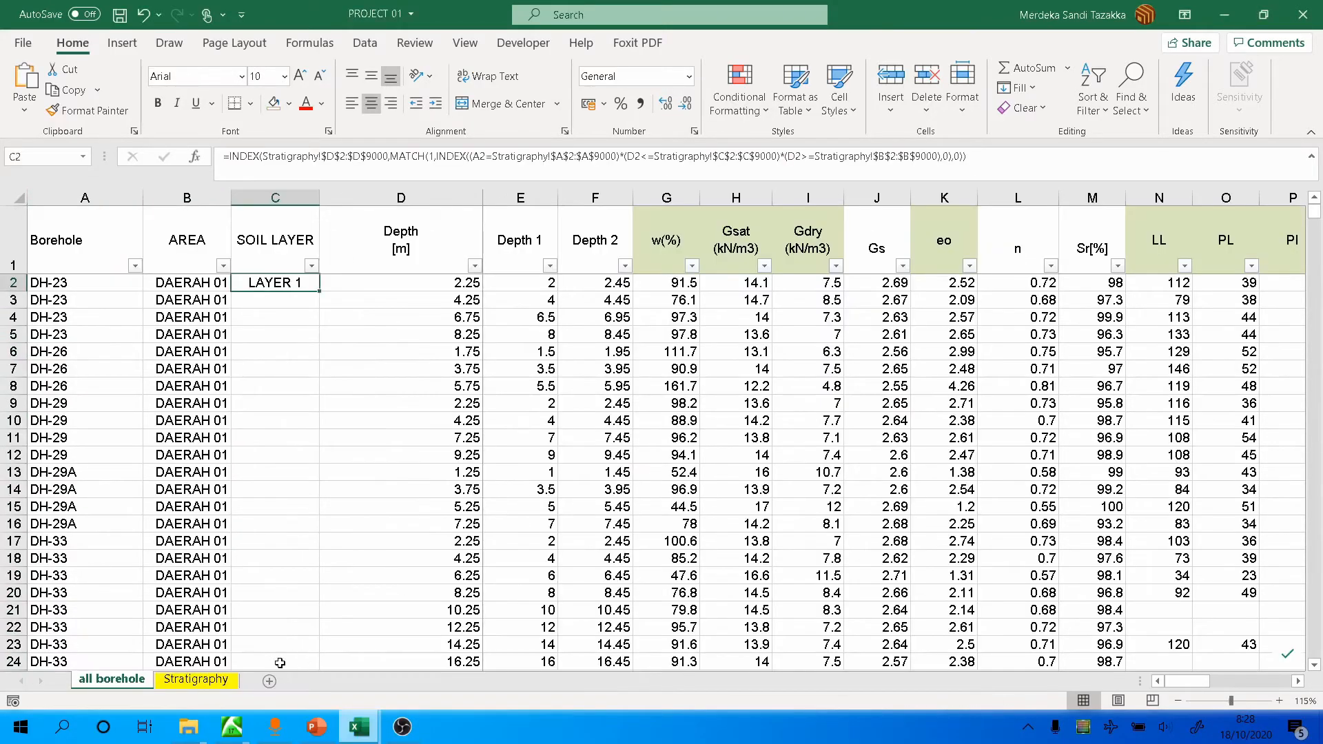
pyautogui.click(197, 679)
pyautogui.click(270, 681)
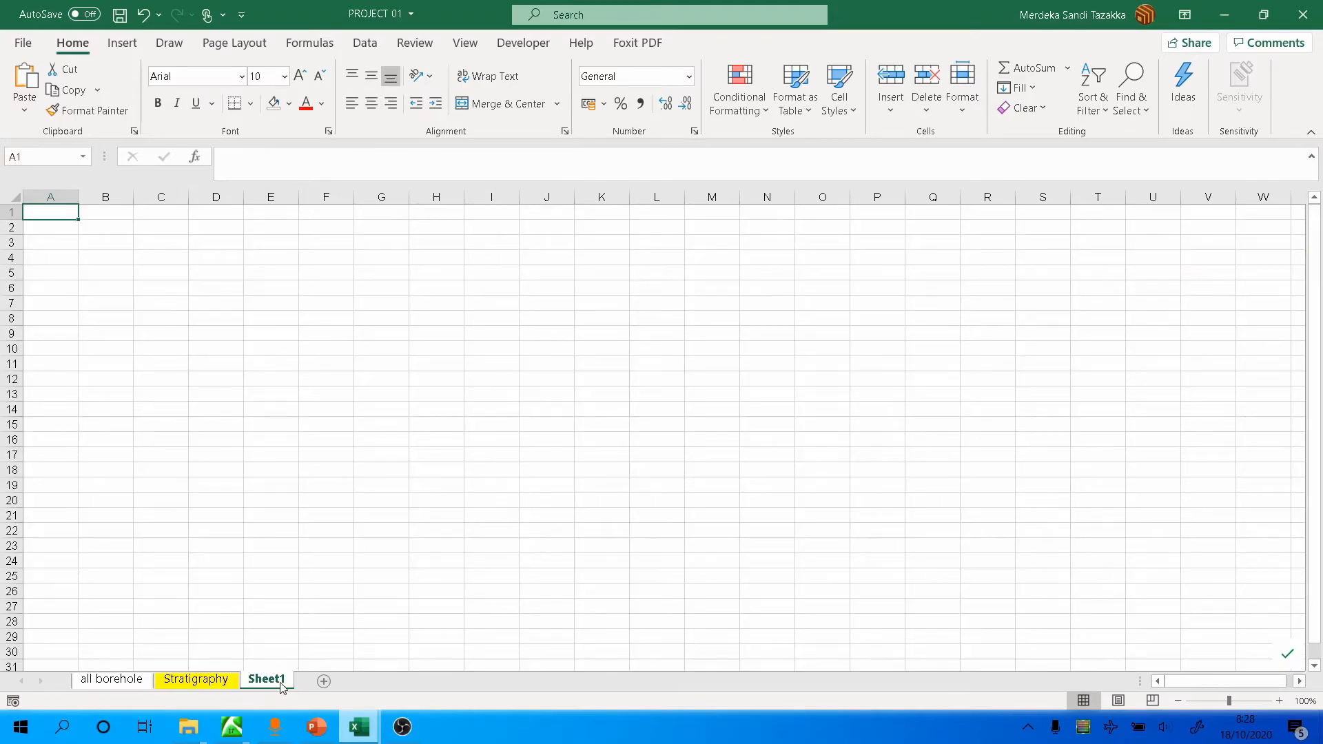
pyautogui.write('Sat unit weight\tvoid ratio\tdst LAYER 1\t15\t1.5\t LAYER 2\t16.5\t1.4\t LAYER 3\t18\t0.7\t LAYER 4\t20\t0.6')
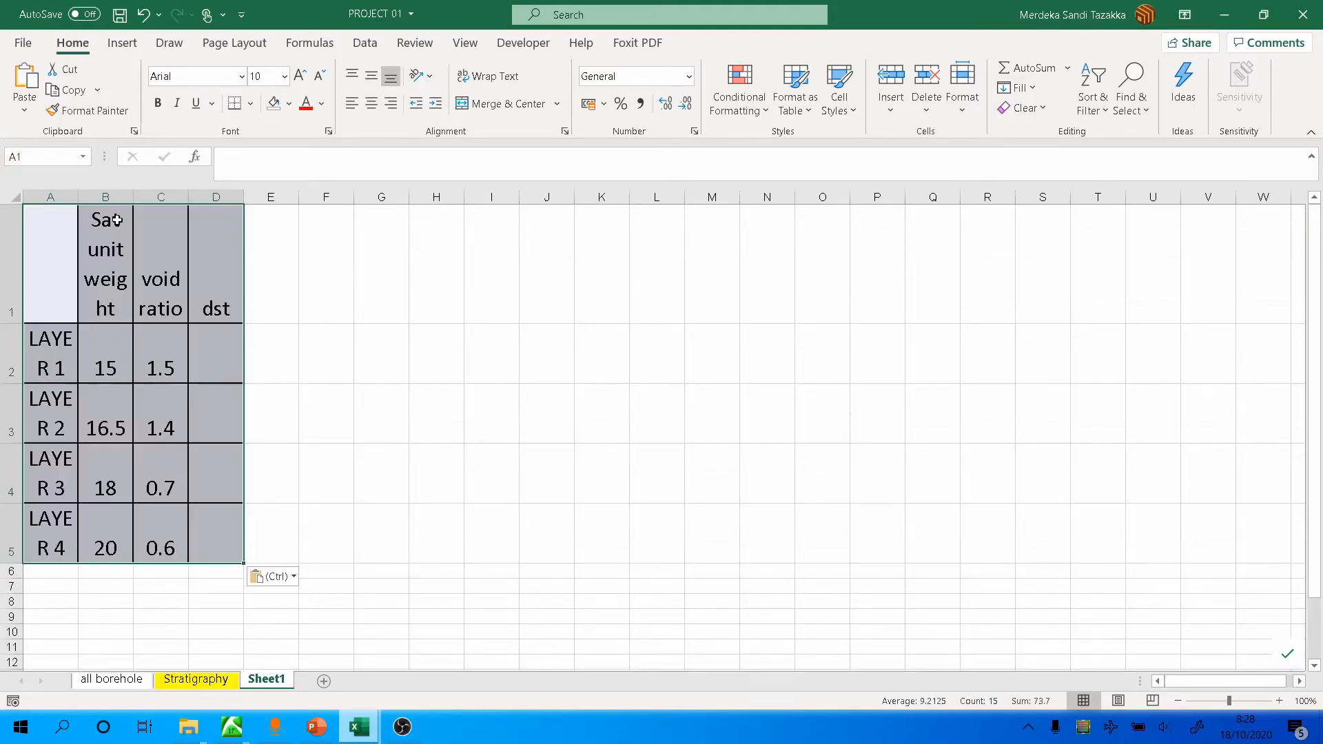
pyautogui.hotkey('ctrl', 'a')
pyautogui.hotkey('ctrl', 'z')
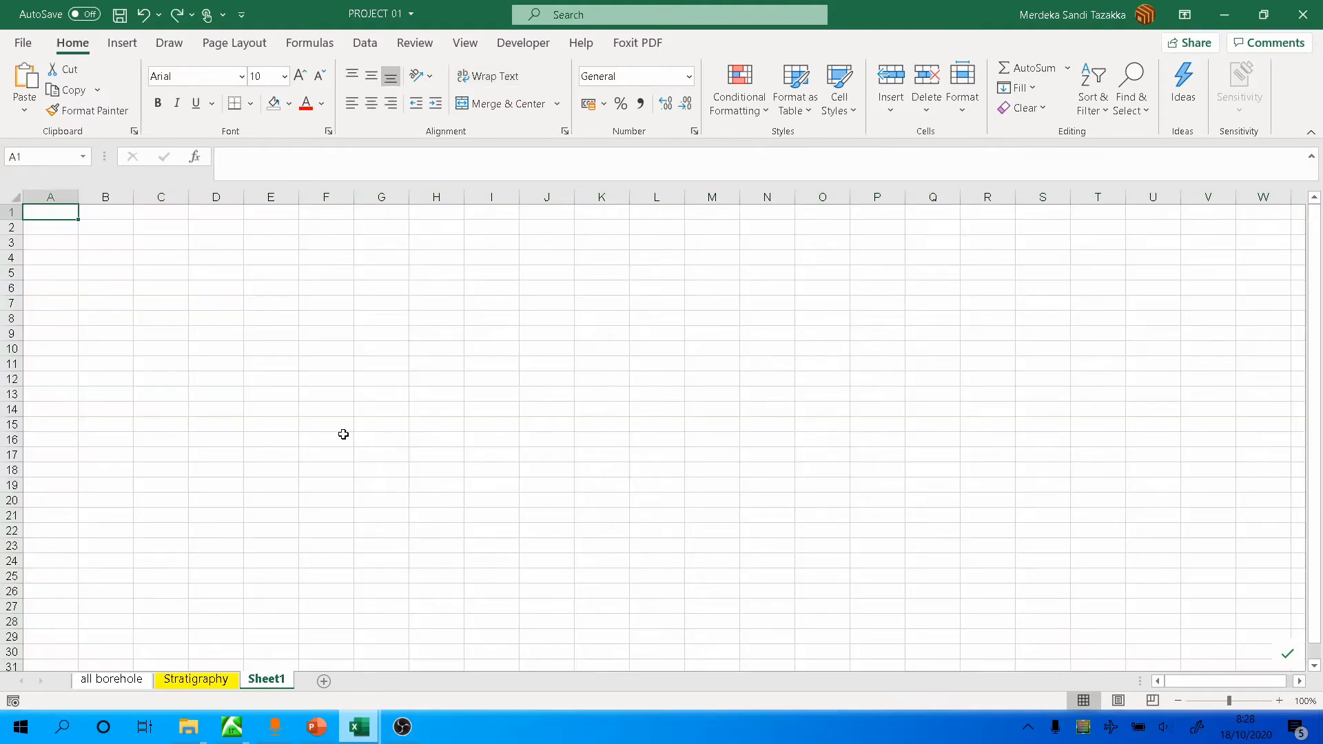
# Step: Copy columns A to D from Export01's Stratigraphy sheet and paste them at cell A1 of Sheet1 in PROJECT 01
pyautogui.moveTo(358, 727)
pyautogui.click(408, 612)
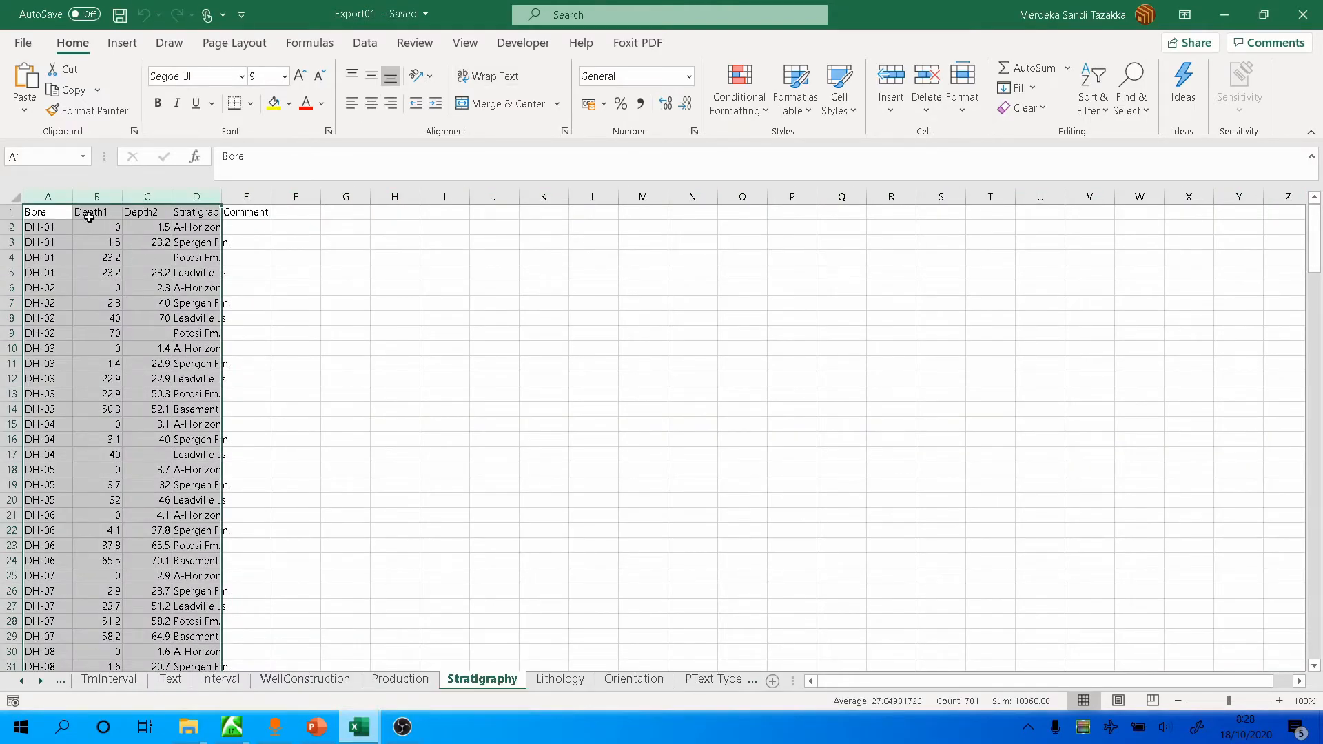
pyautogui.hotkey('ctrl', 'c')
pyautogui.click(271, 686)
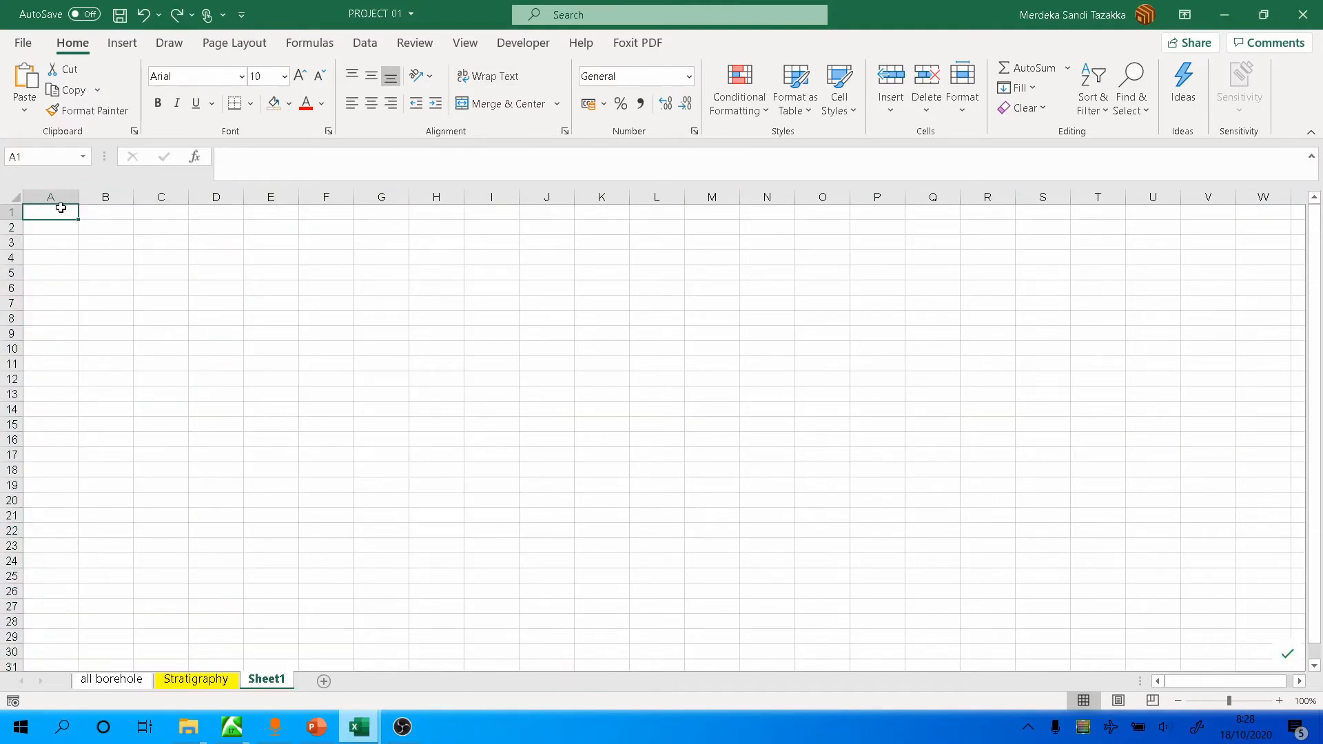
pyautogui.hotkey('ctrl', 'v')
pyautogui.press('ctrl')
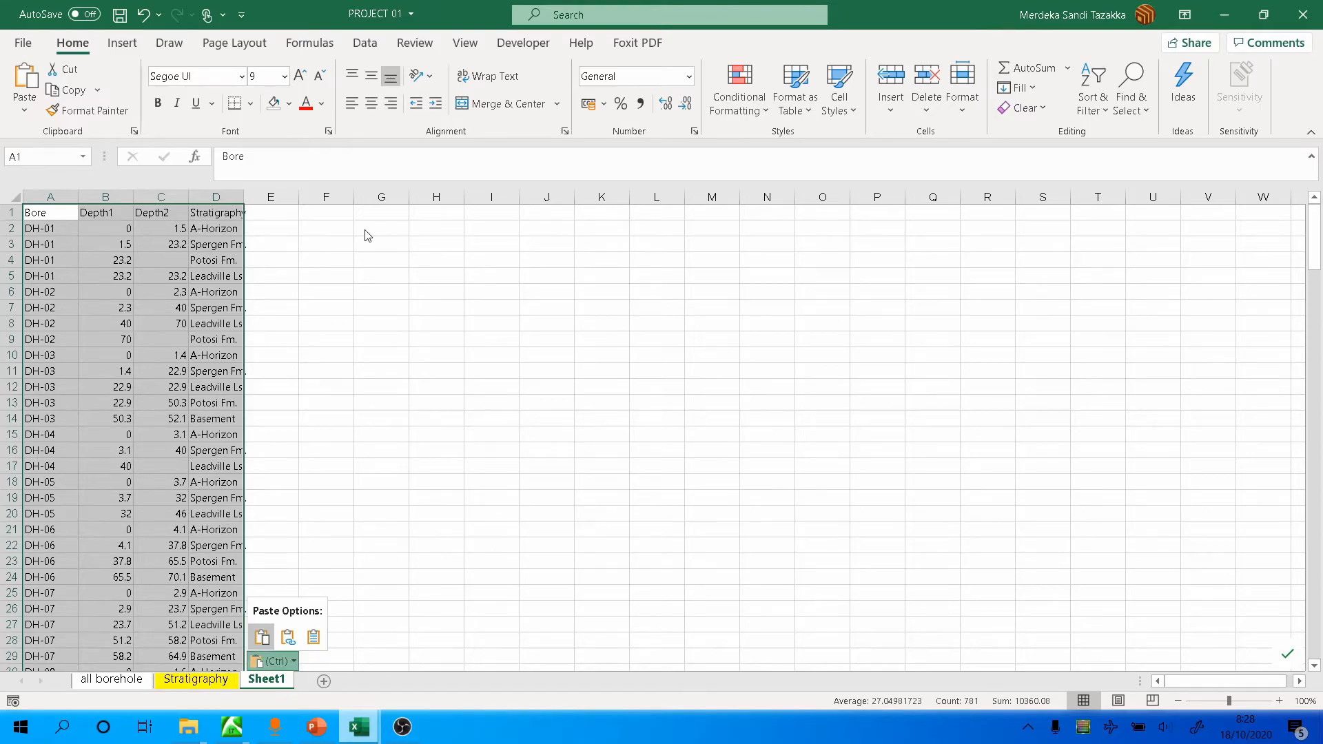
pyautogui.press('Escape')
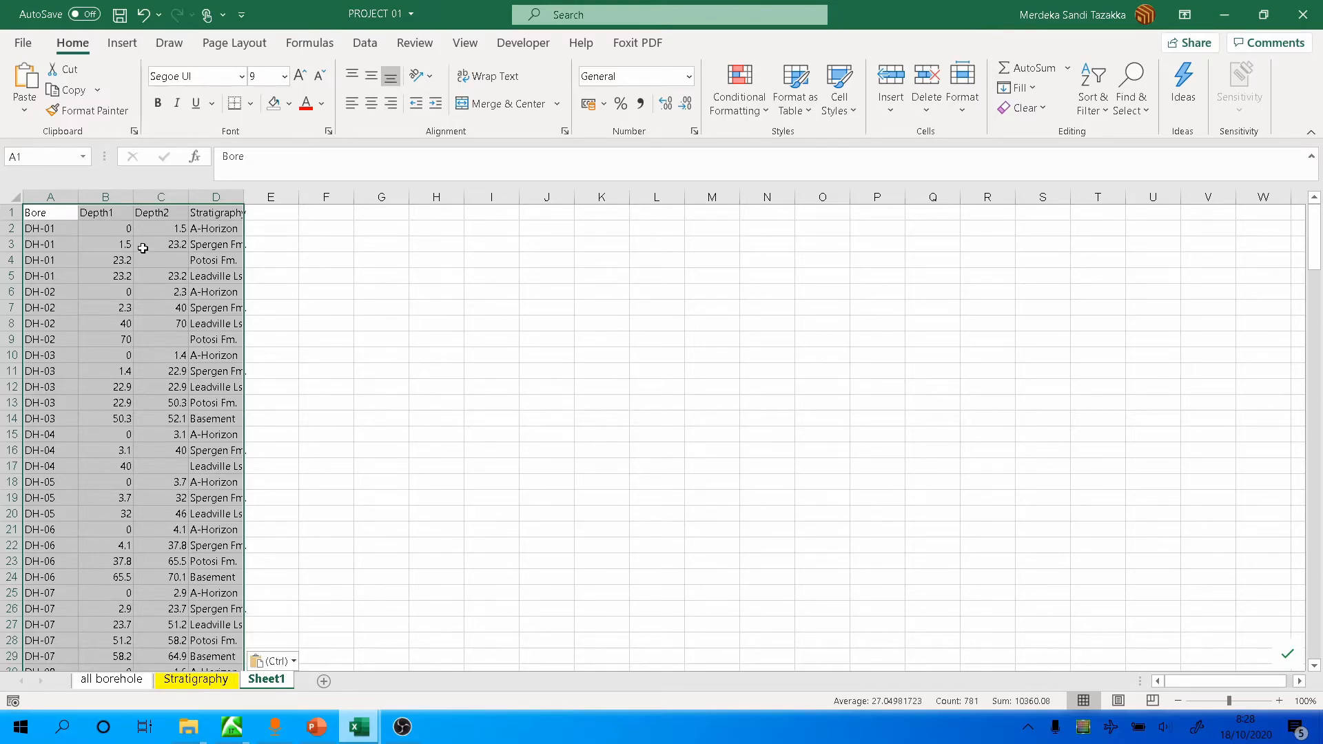
# Step: Compare the pasted Sheet1 columns with the DH-23 layer rows on the Stratigraphy sheet and return to the all borehole sheet
pyautogui.click(448, 386)
pyautogui.moveTo(51, 197); pyautogui.dragTo(215, 197)
pyautogui.click(265, 684)
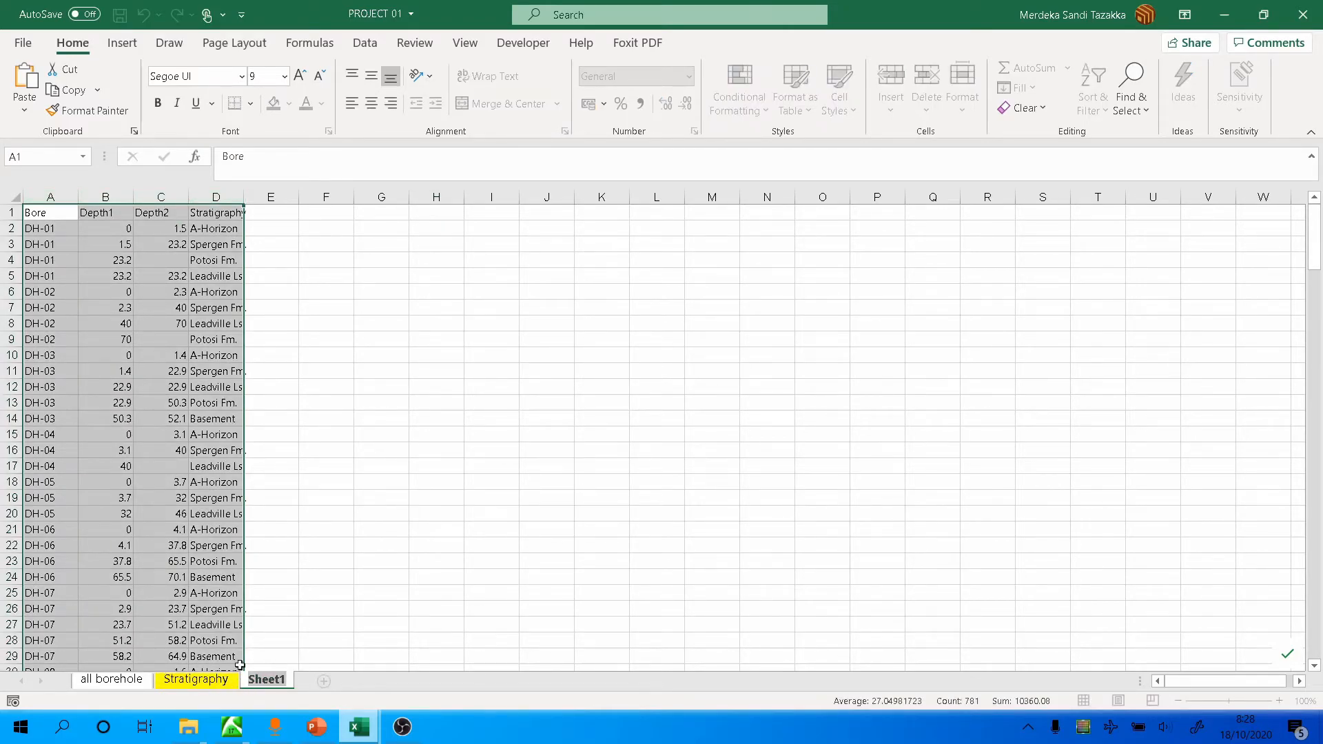
pyautogui.click(199, 681)
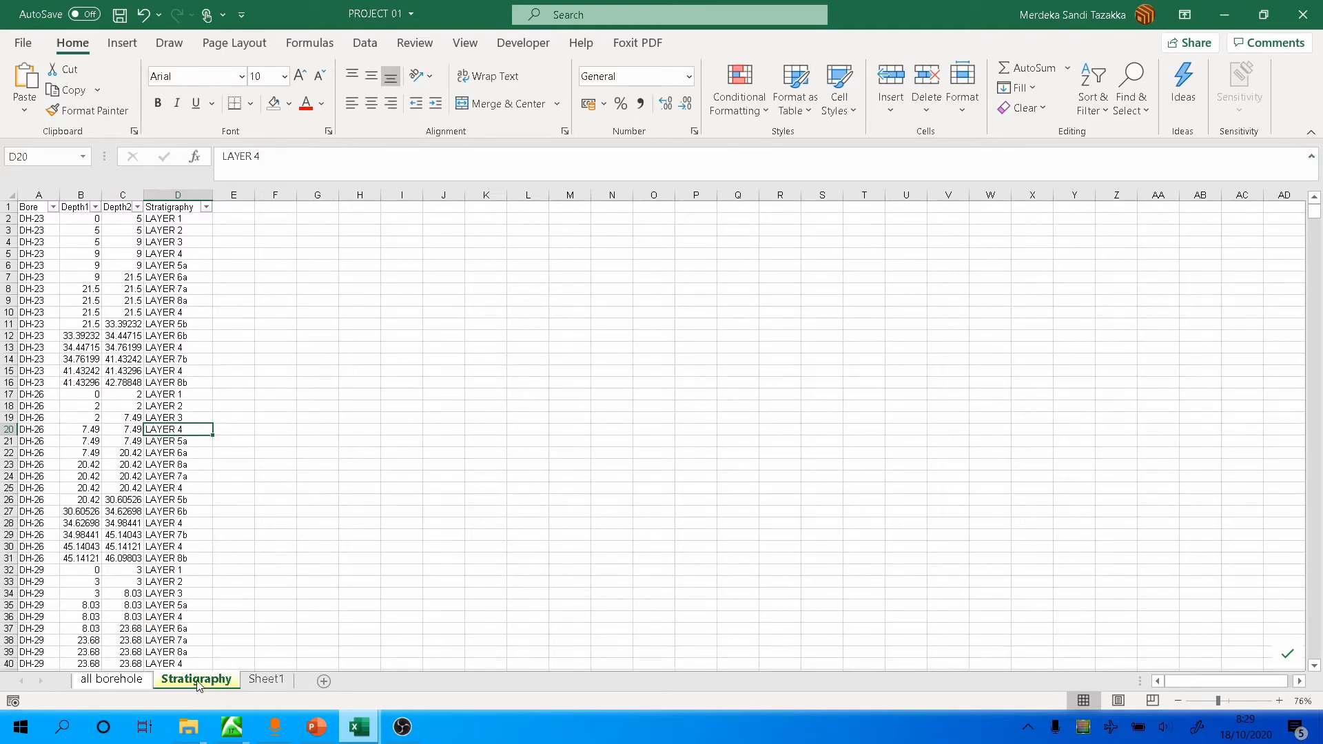
pyautogui.keyDown('shift'); pyautogui.click(170, 242); pyautogui.keyUp('shift')
pyautogui.click(331, 267)
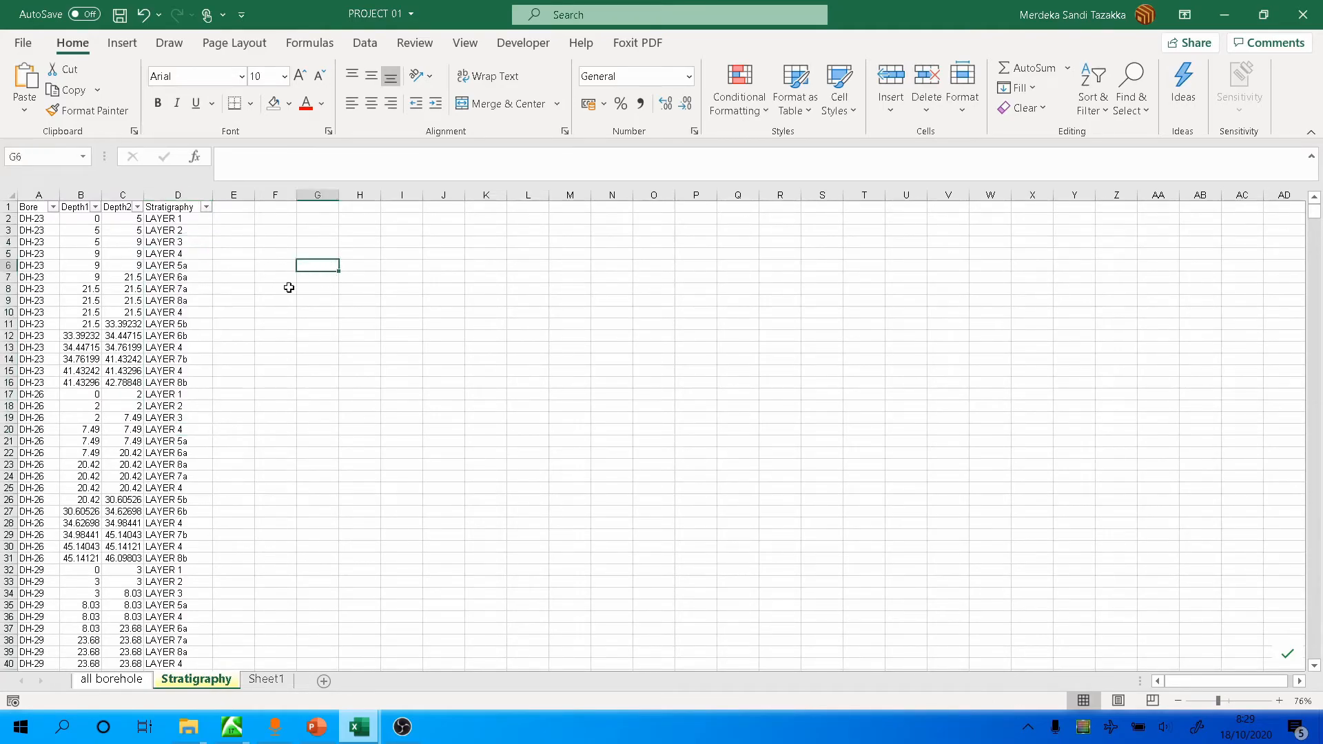
pyautogui.scroll(3, 141, 266)
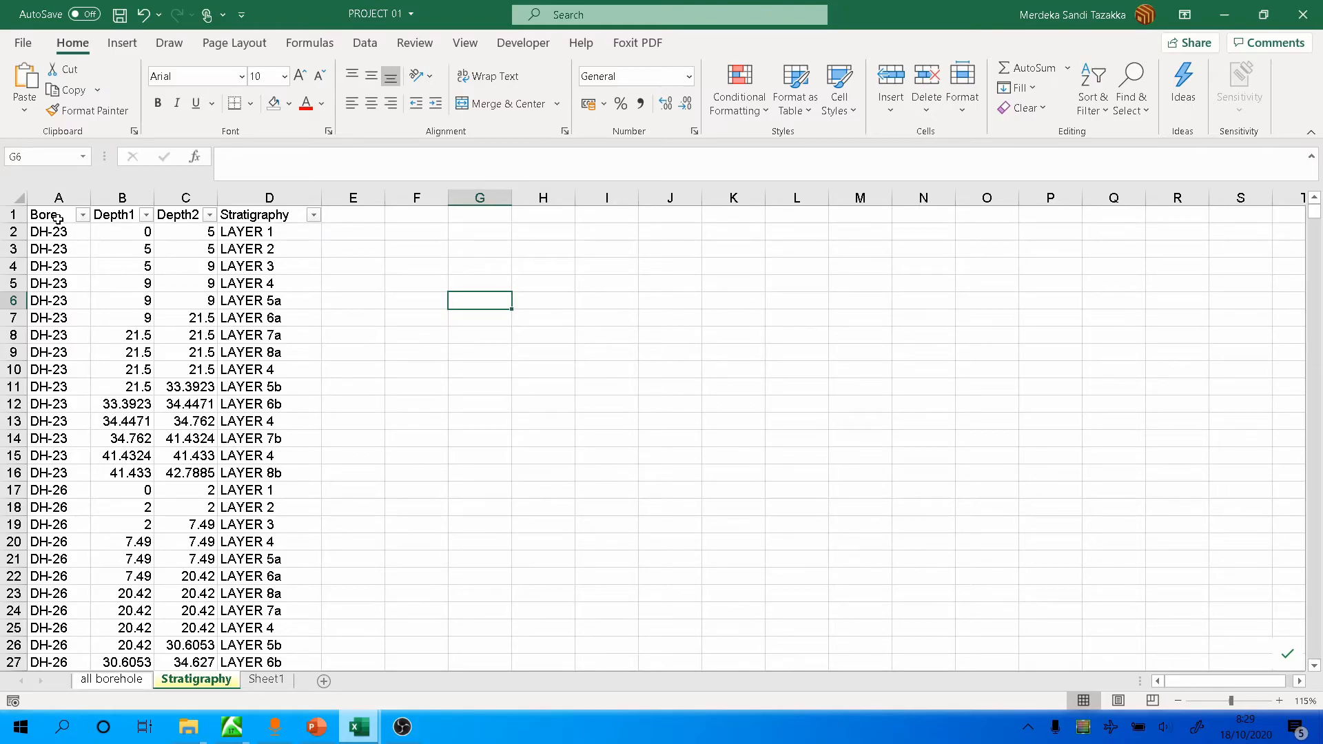
pyautogui.moveTo(51, 234); pyautogui.dragTo(250, 361)
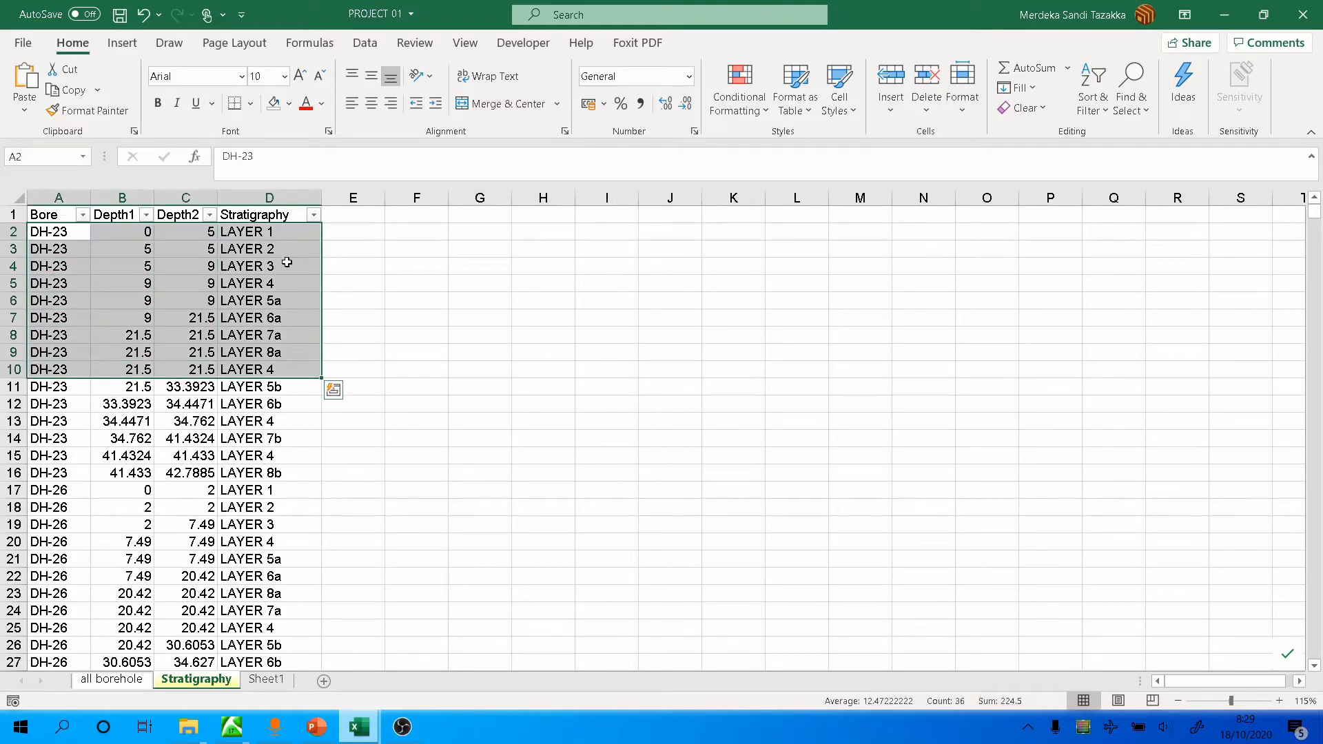
pyautogui.click(113, 680)
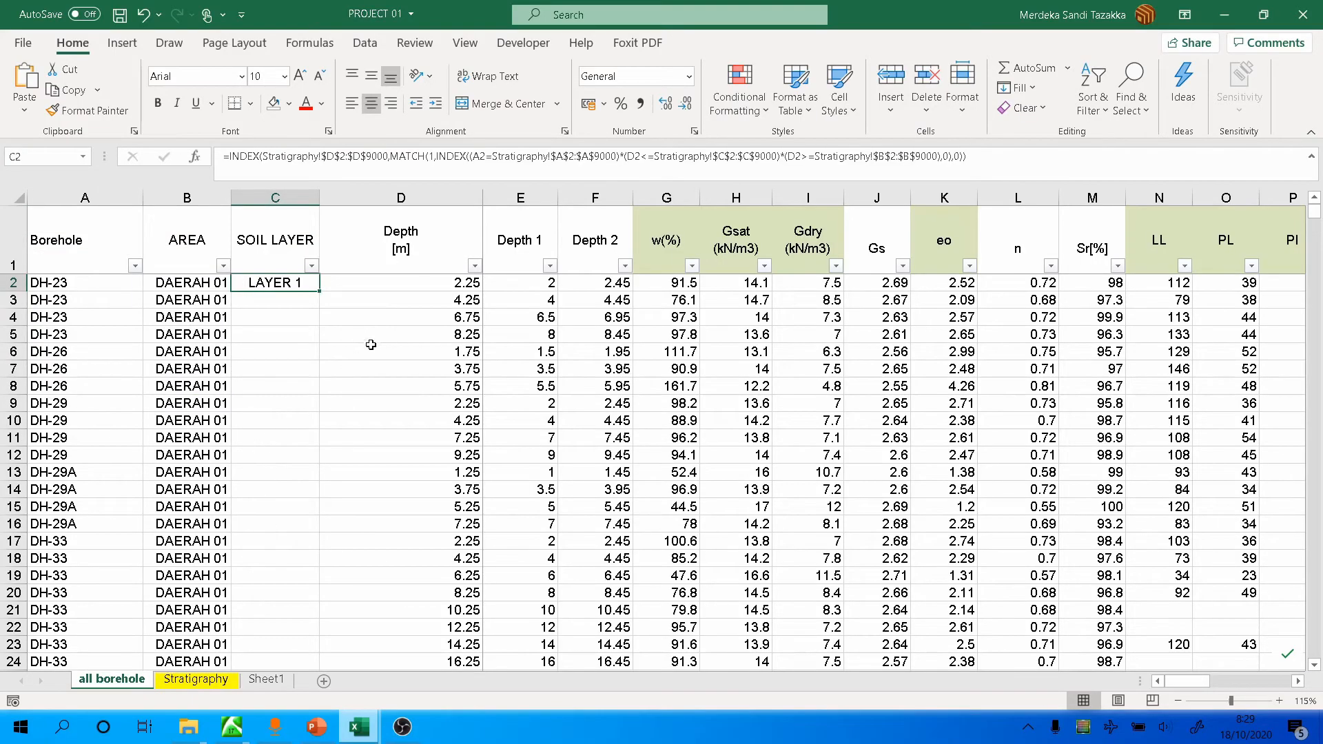
# Step: Review the INDEX/MATCH lookup formula in SOIL LAYER cell C2 together with its borehole and depth inputs in A2 and D2
pyautogui.click(306, 159)
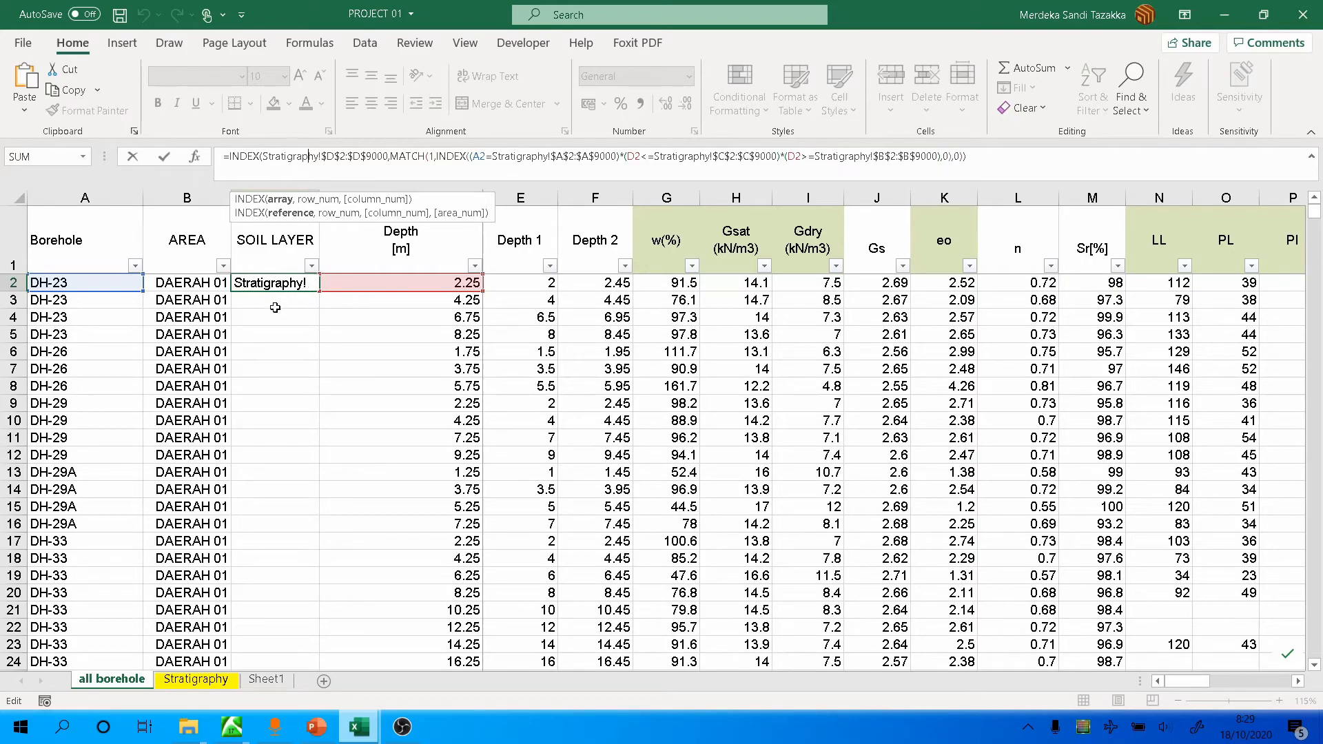
pyautogui.hotkey('ctrl', 'shift', 'Return')
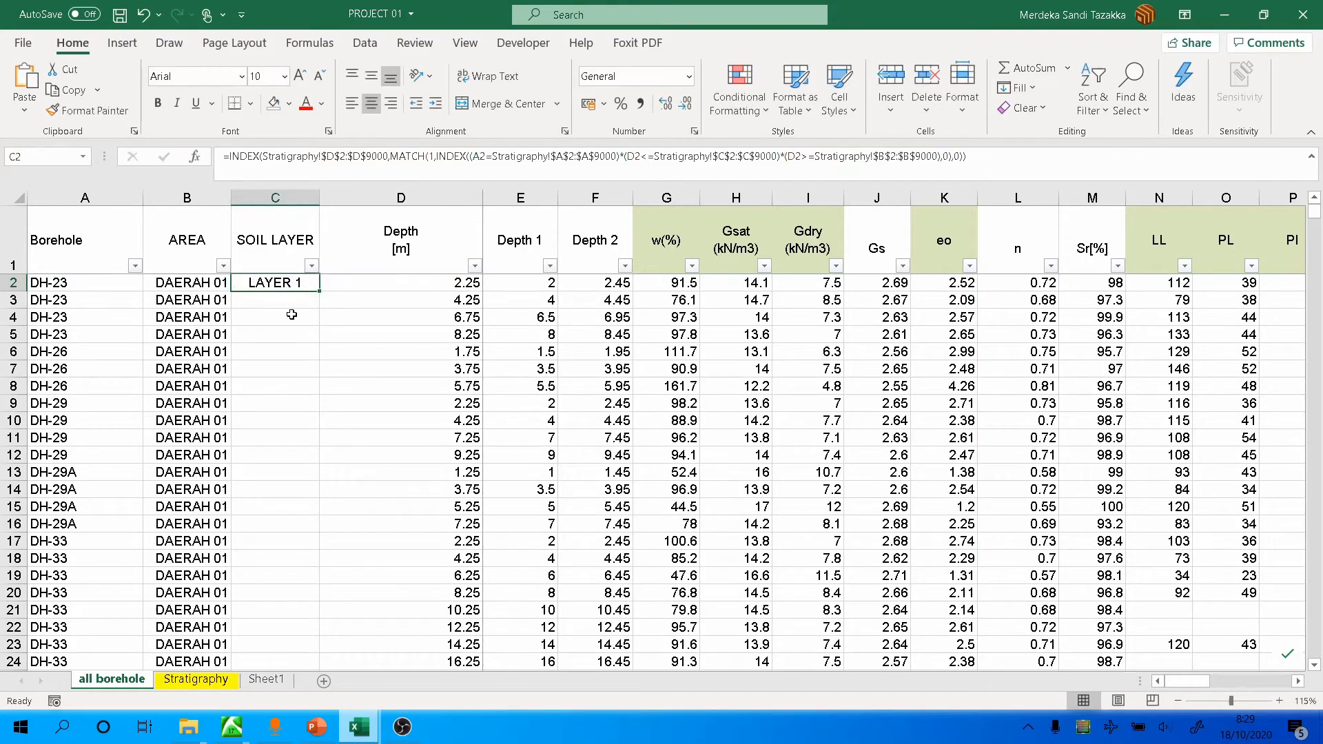
pyautogui.click(291, 311)
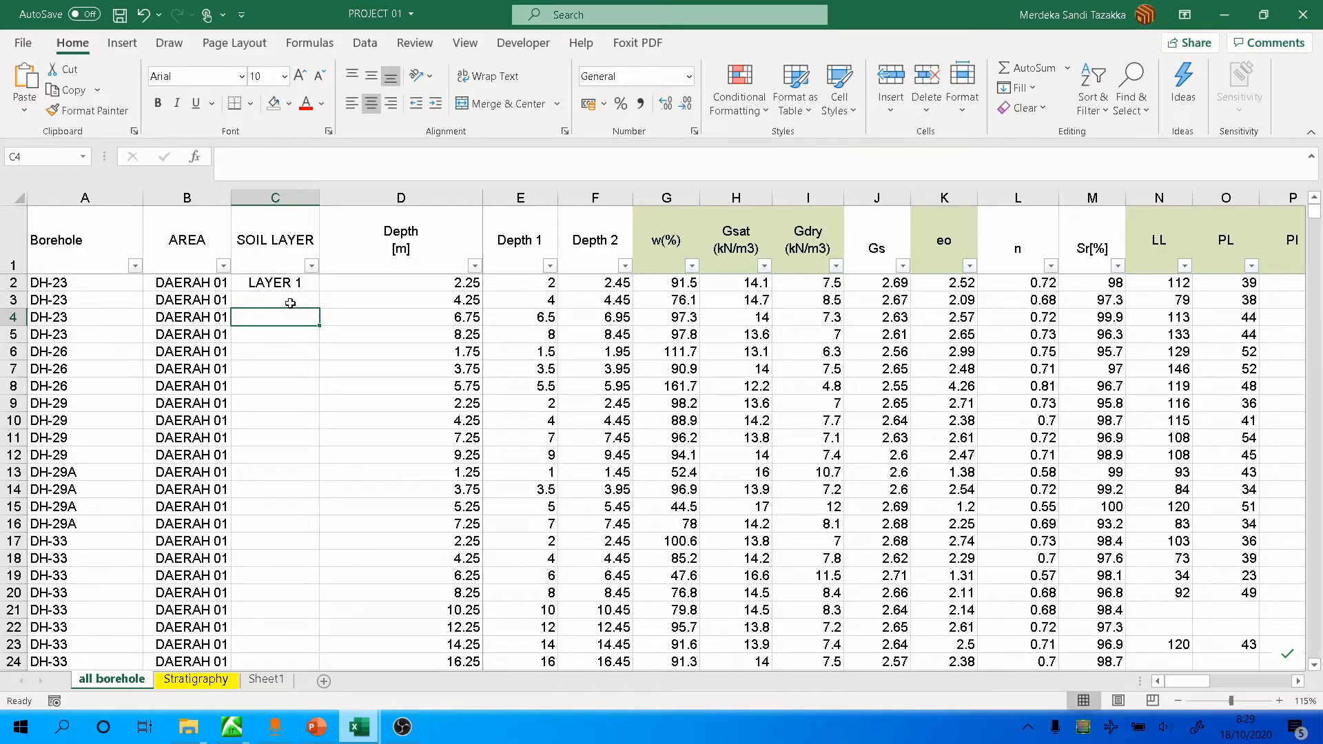
pyautogui.click(290, 301)
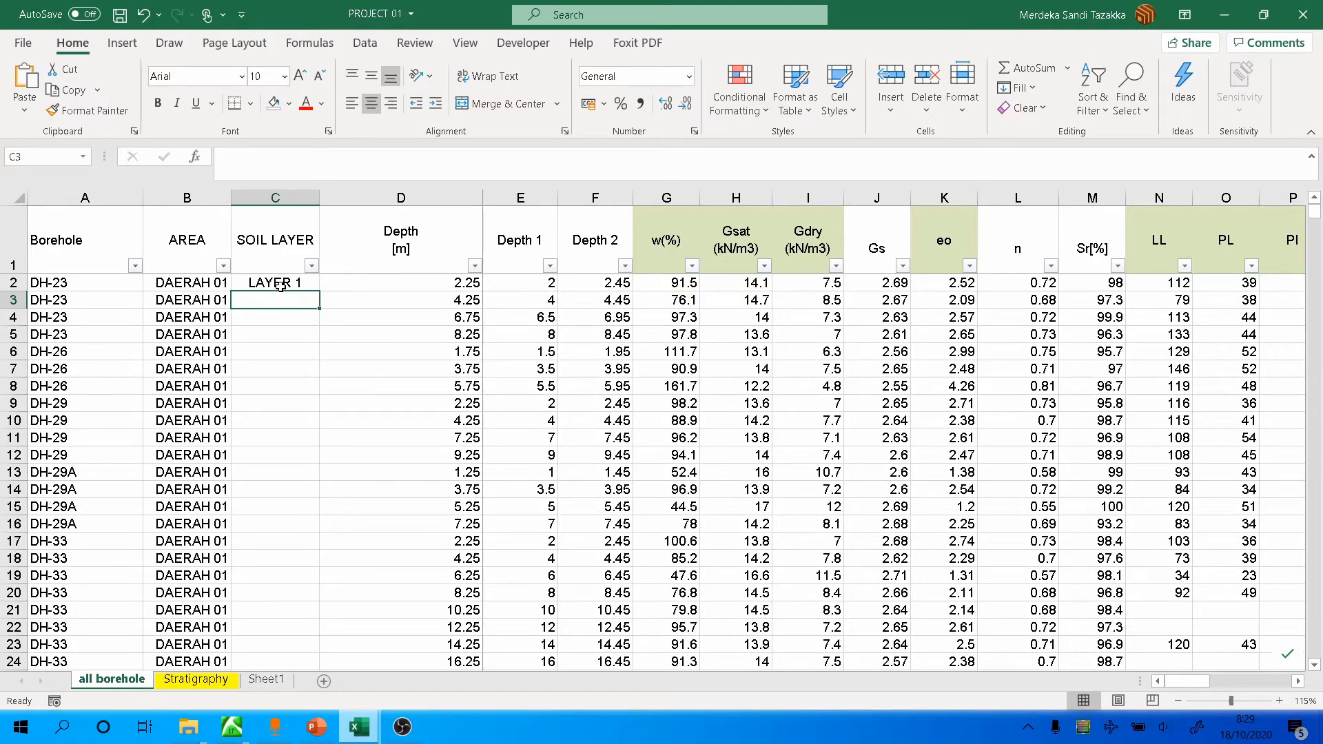
pyautogui.click(280, 286)
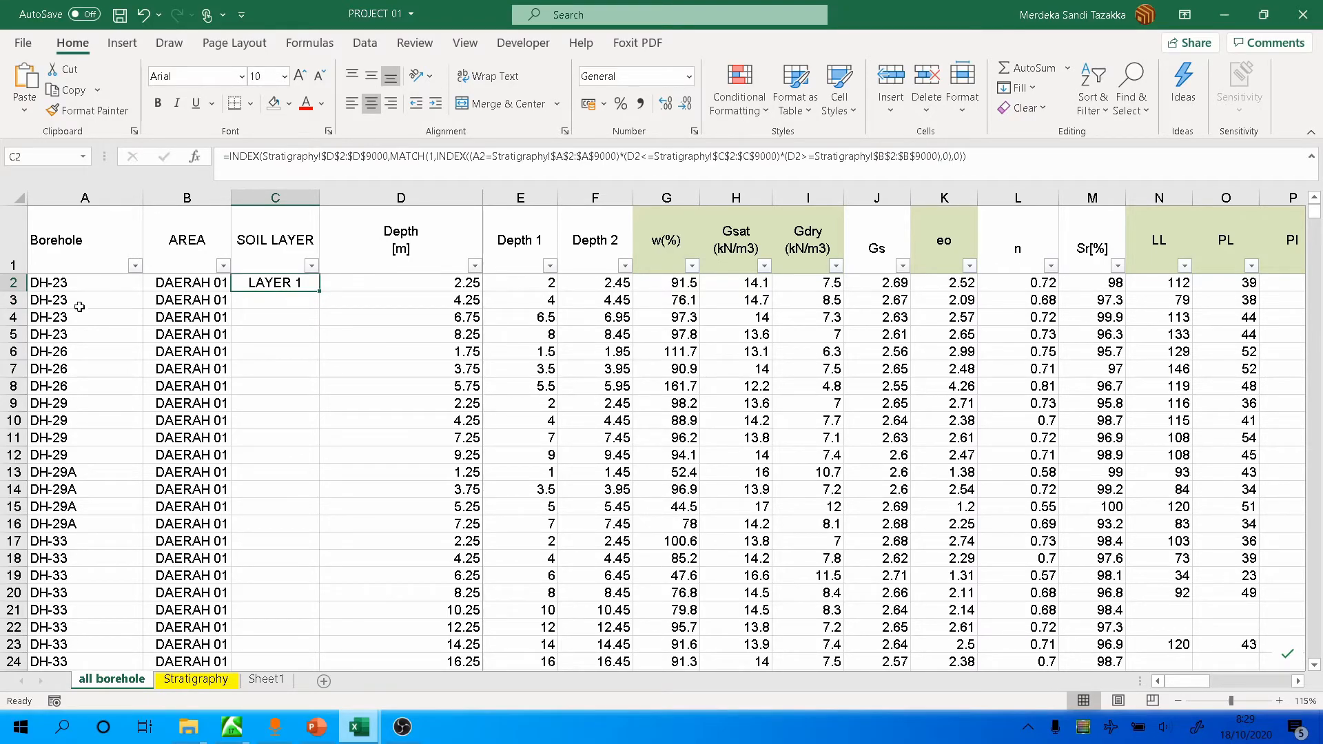
pyautogui.click(67, 282)
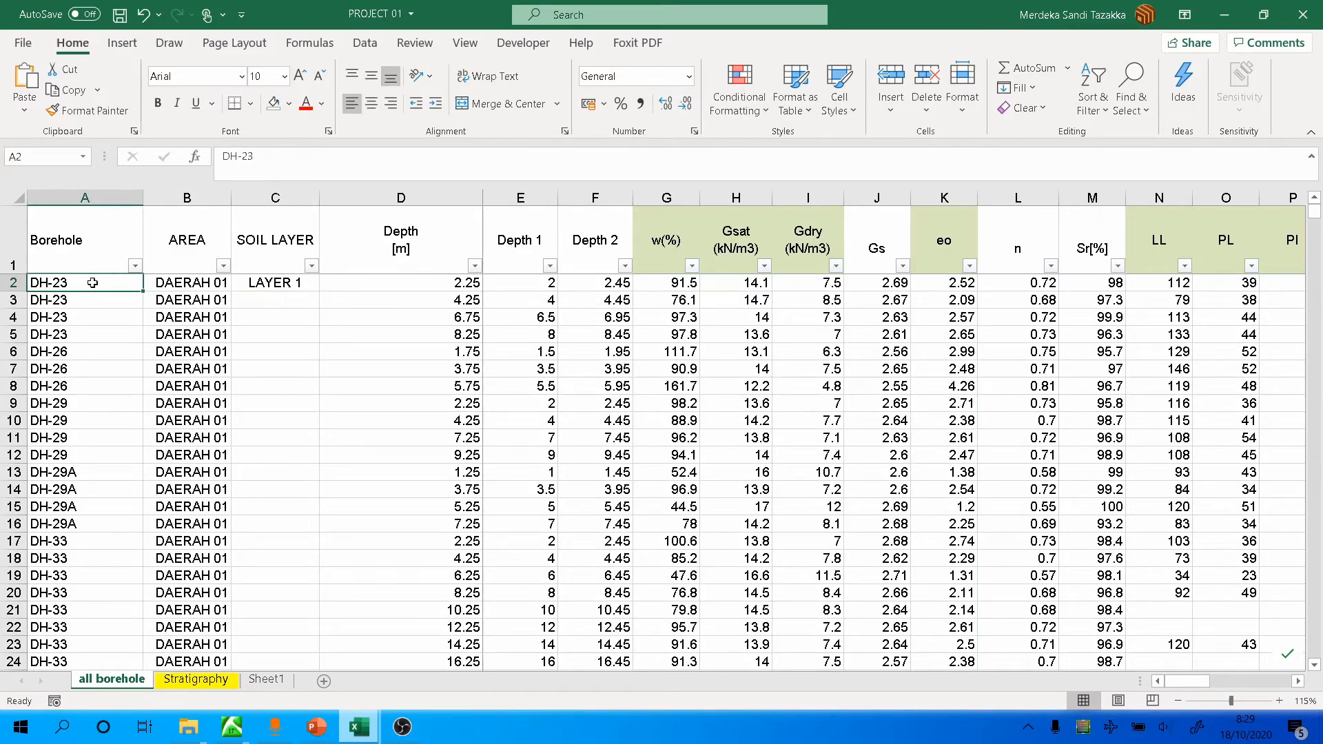
pyautogui.click(426, 285)
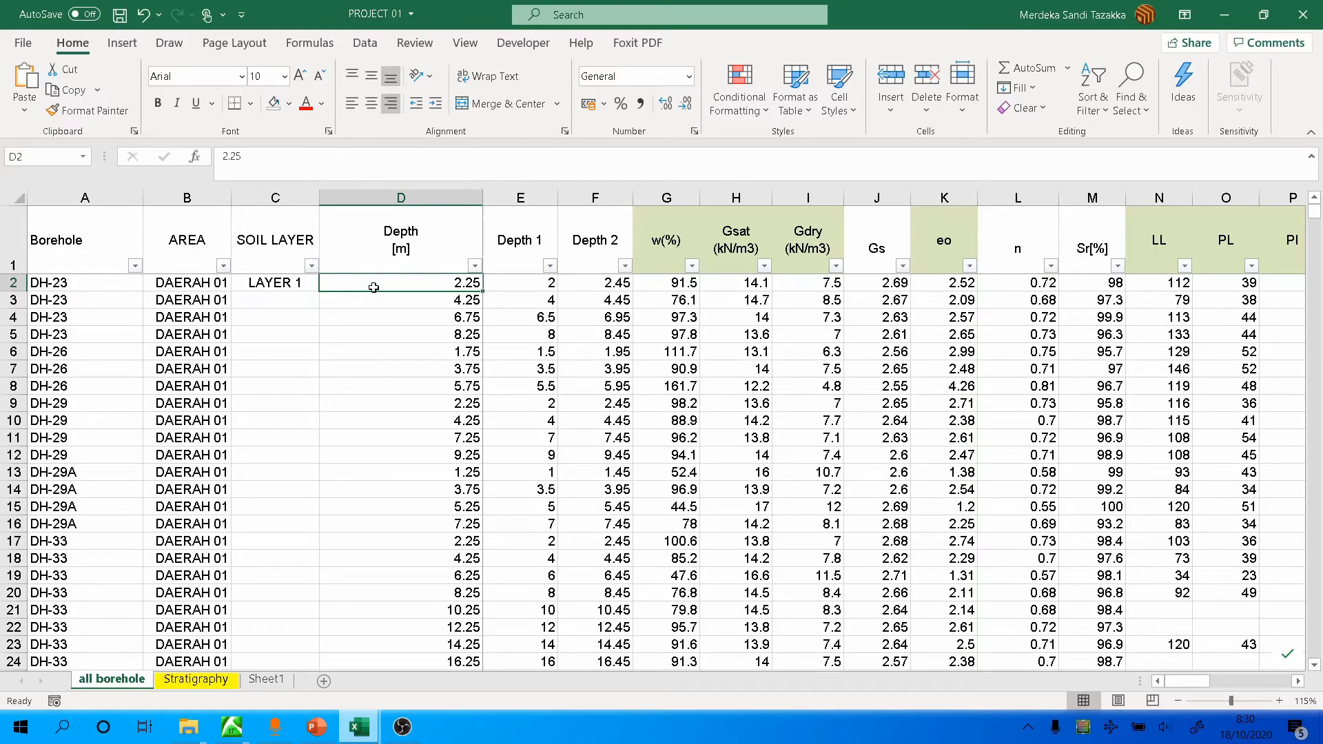
pyautogui.click(102, 280)
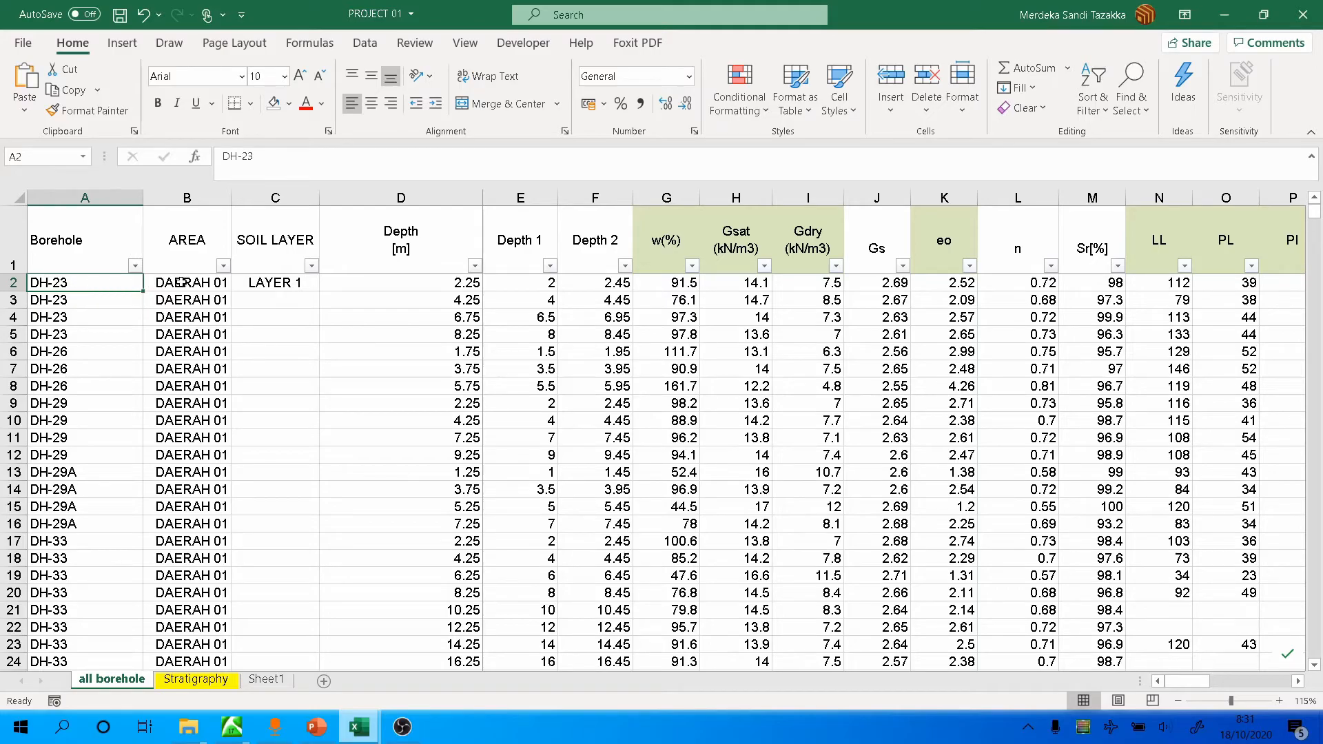
pyautogui.click(419, 281)
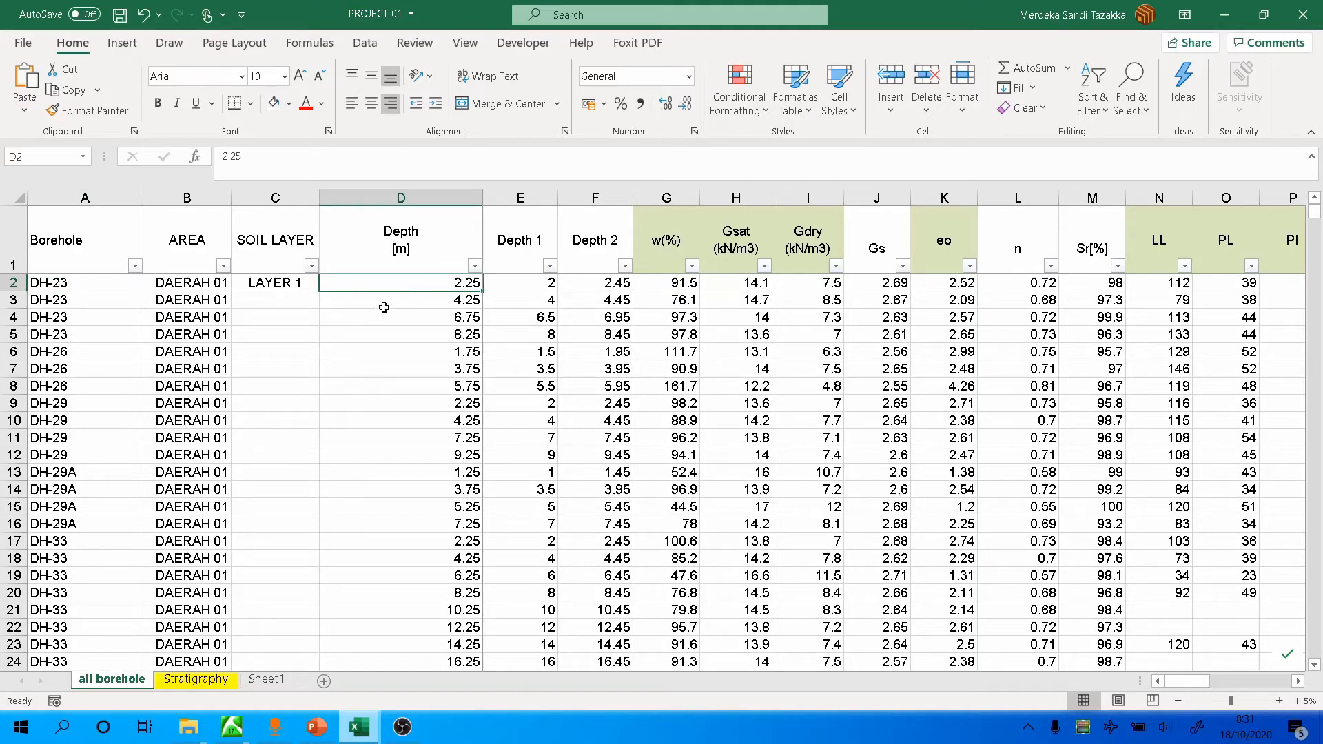
# Step: Examine the bore, Depth1, Depth2 and layer cells in the first DH-23 row of the Stratigraphy sheet
pyautogui.click(196, 680)
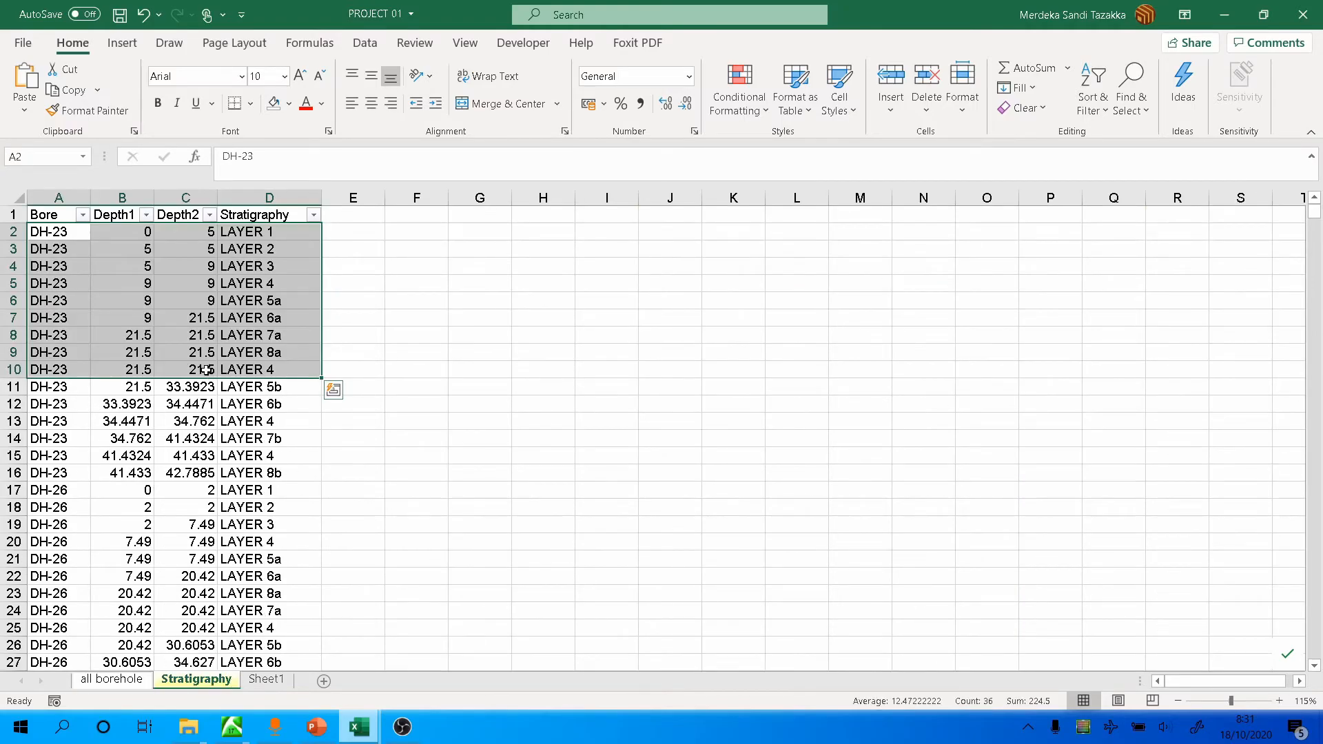
pyautogui.click(177, 283)
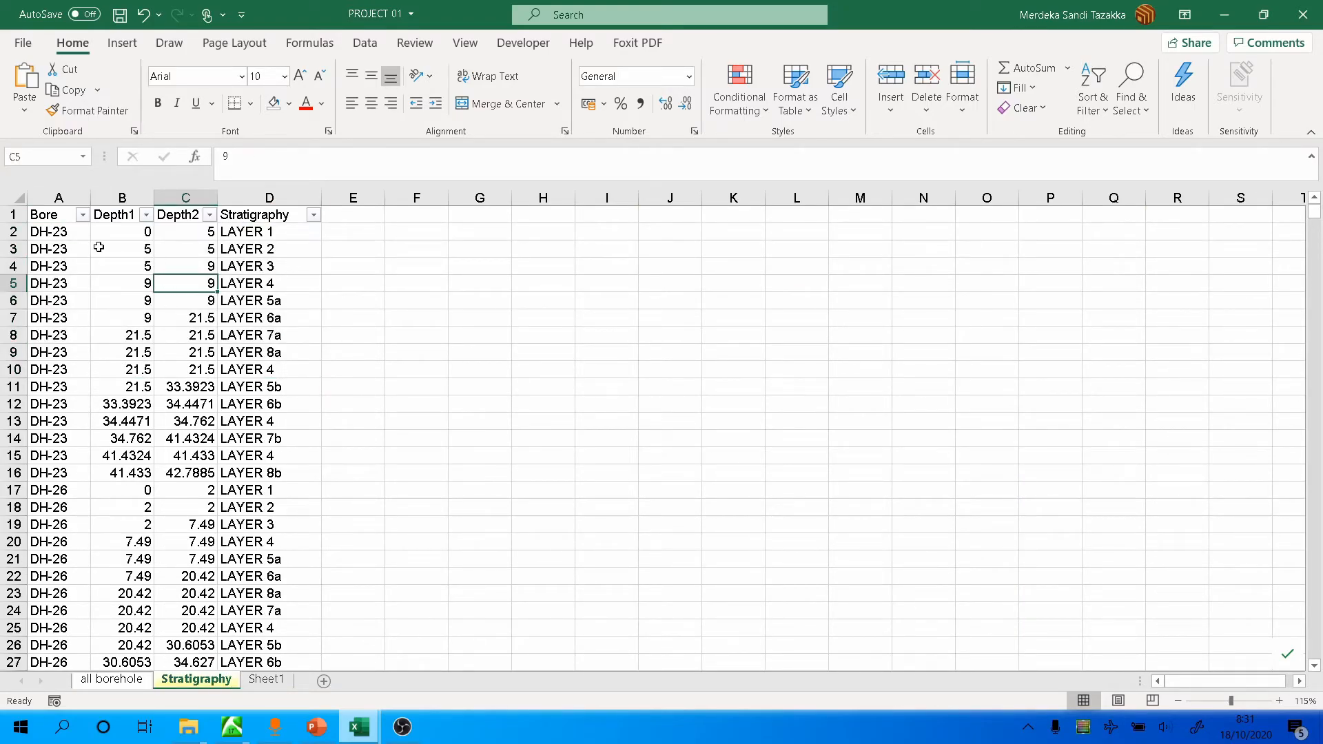
pyautogui.moveTo(35, 233); pyautogui.dragTo(138, 233)
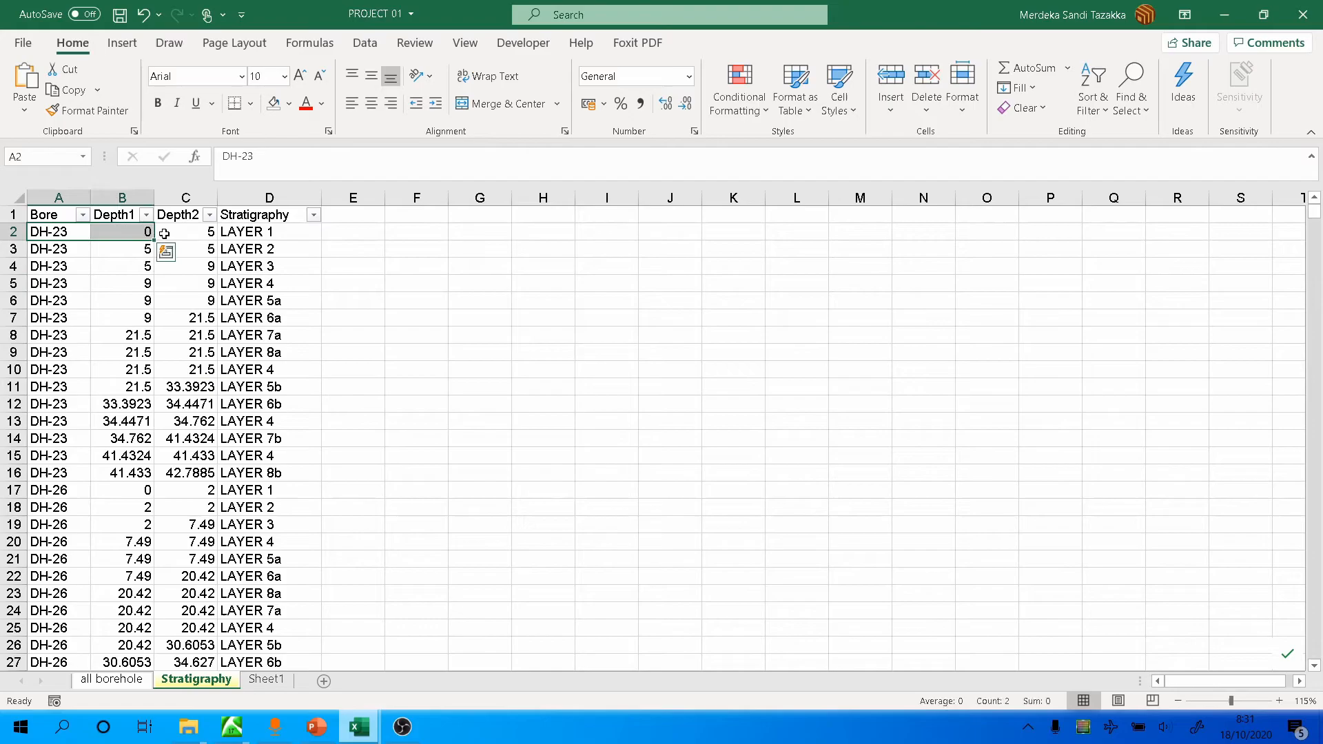
pyautogui.click(206, 234)
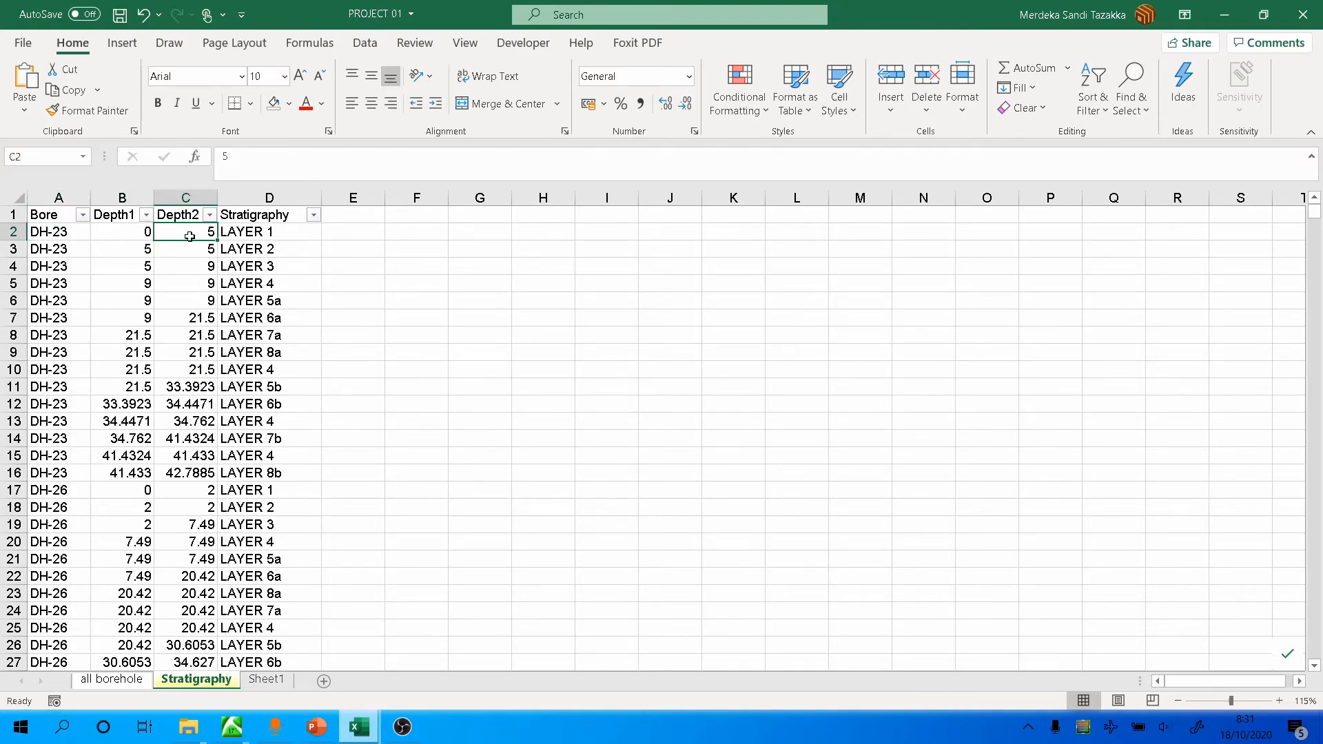
pyautogui.click(122, 230)
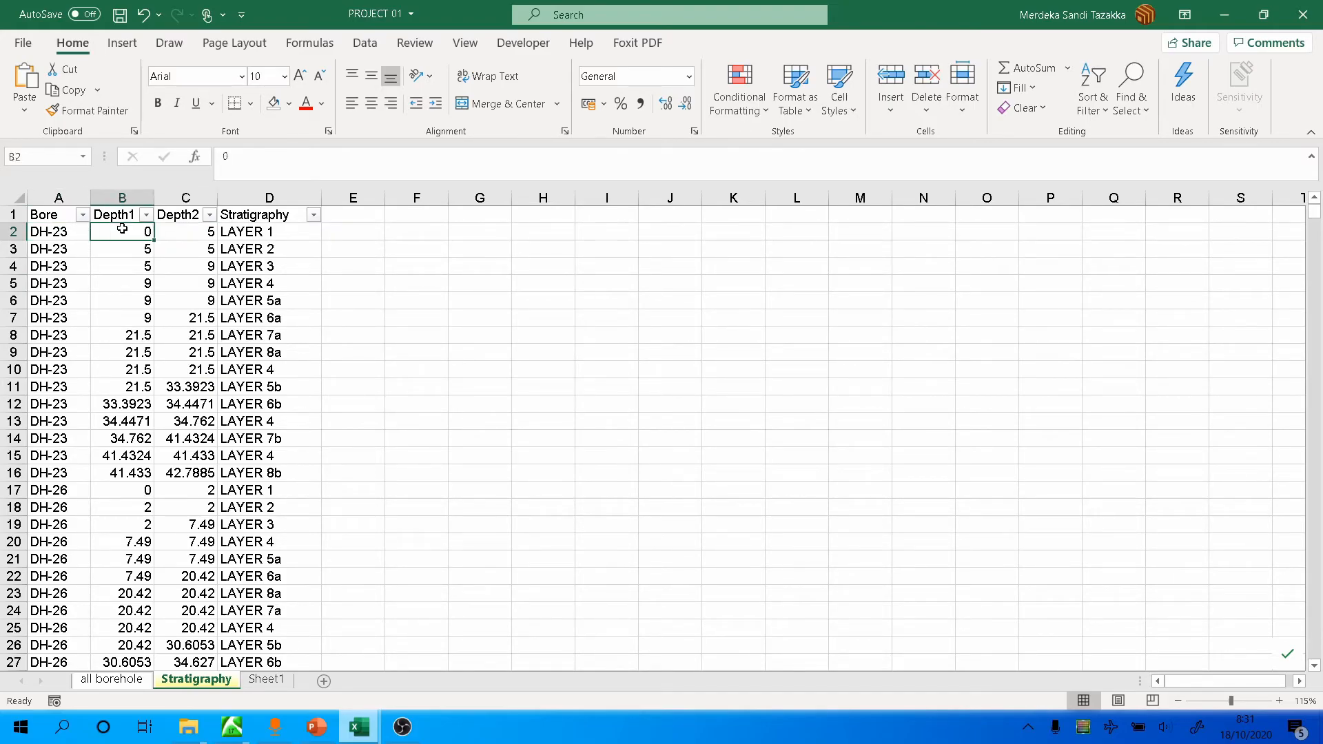
pyautogui.click(190, 230)
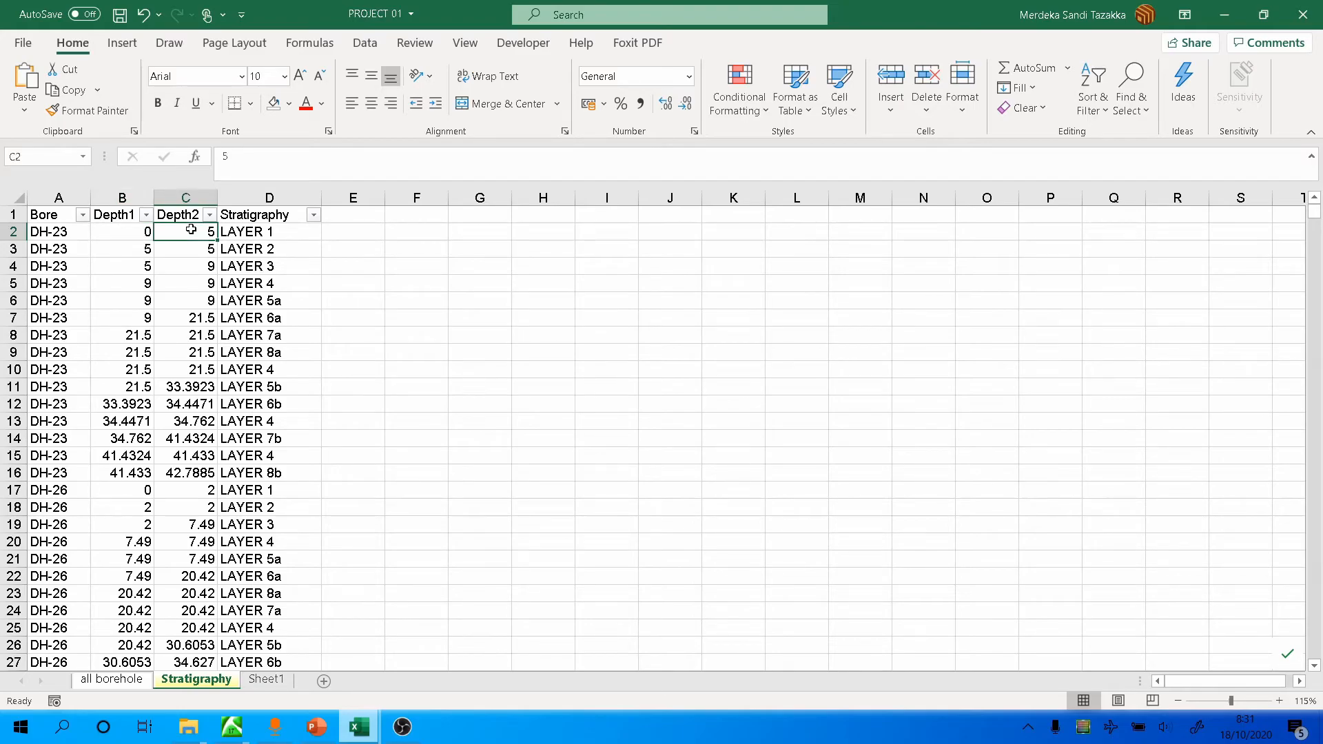
pyautogui.click(64, 229)
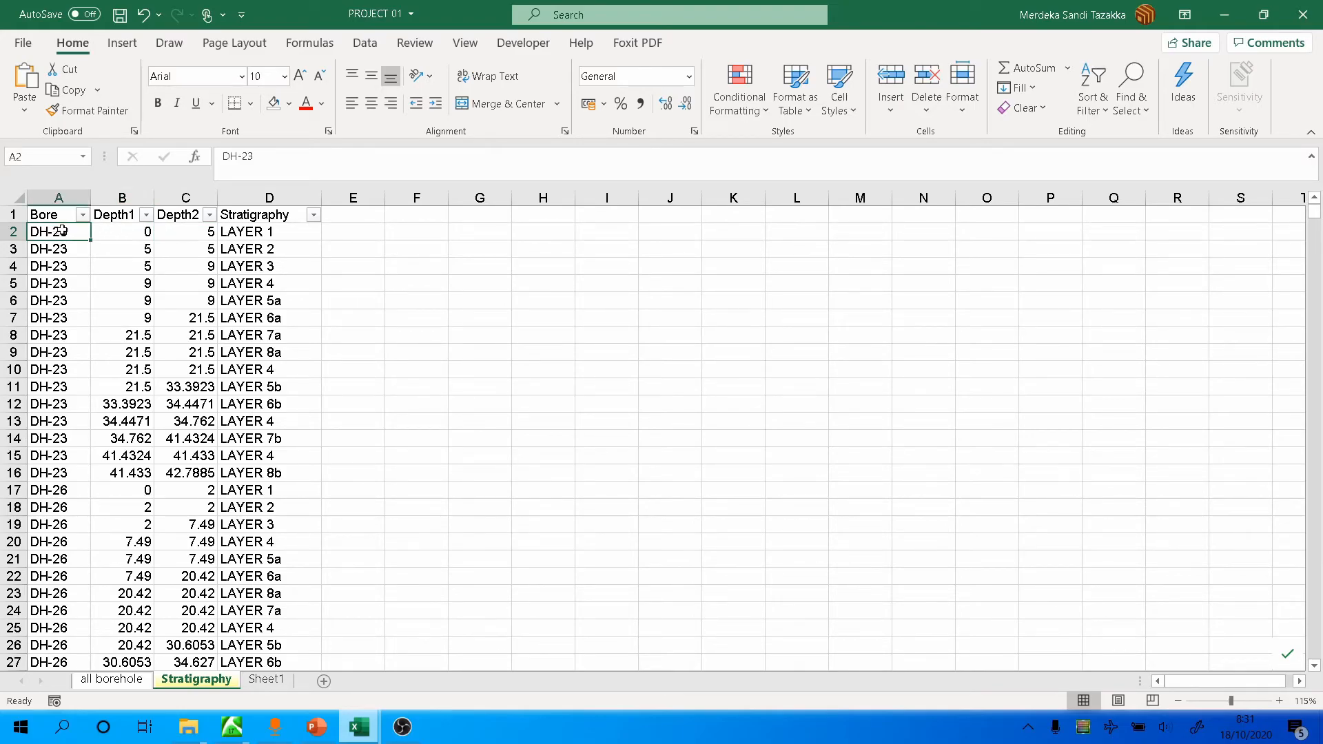
pyautogui.click(262, 231)
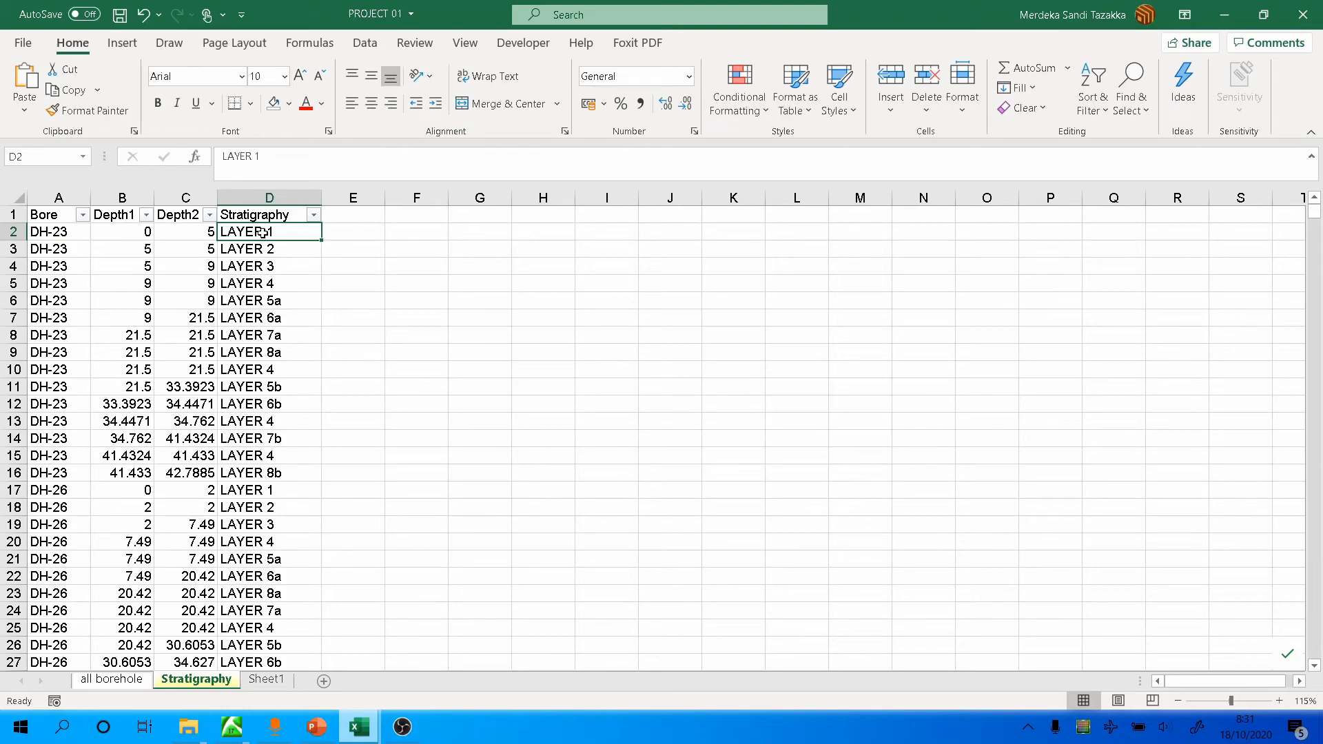
# Step: Fill the lookup formula from C2 down the SOIL LAYER column of the all borehole sheet
pyautogui.click(121, 681)
pyautogui.click(277, 284)
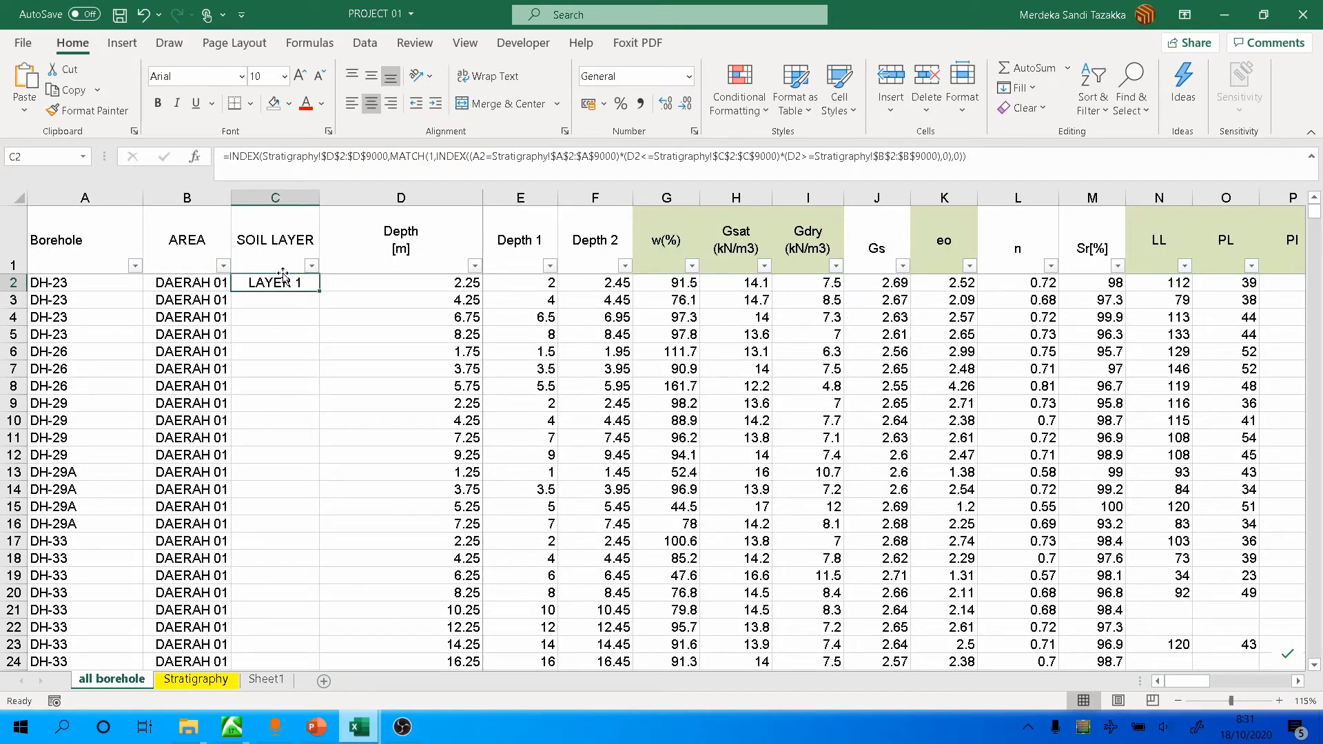
pyautogui.doubleClick(322, 291)
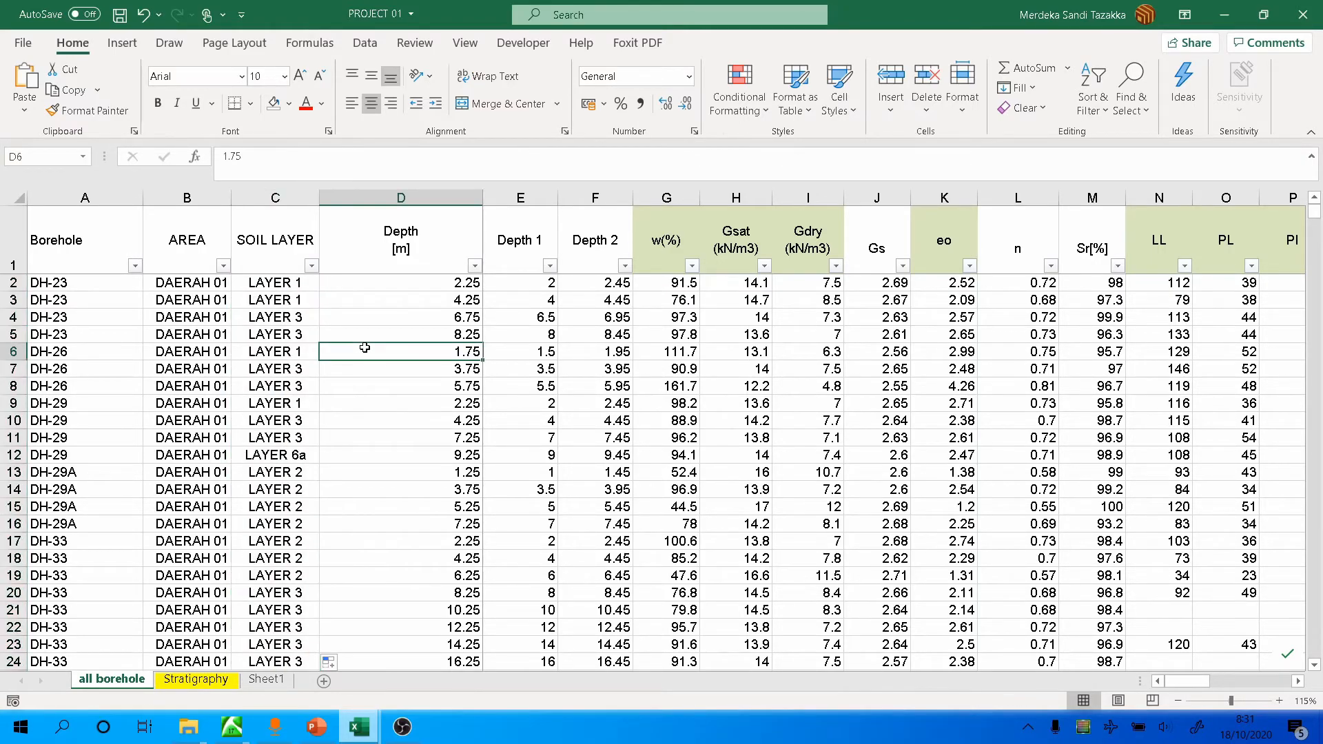
# Step: Check the filled SOIL LAYER formulas and layer names across the boreholes, and return to the first rows
pyautogui.click(280, 303)
pyautogui.scroll(-9, 279, 317)
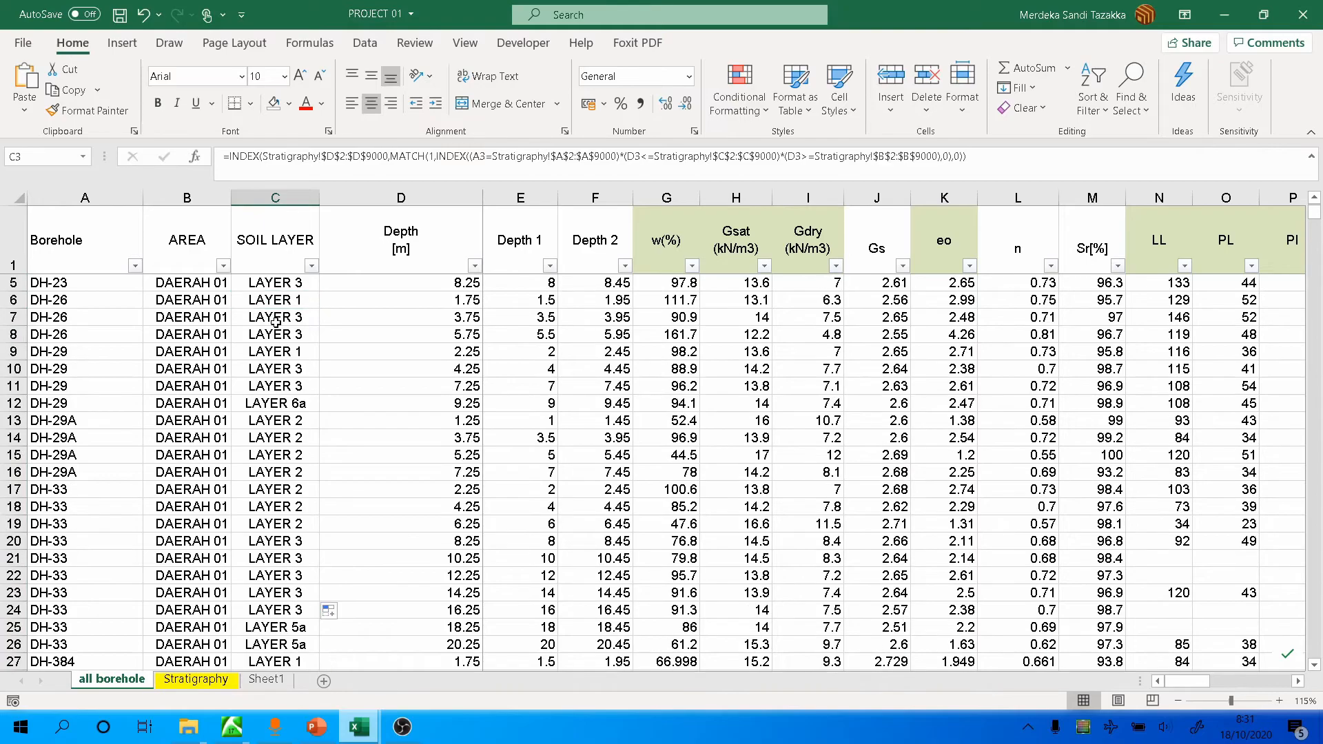
pyautogui.scroll(-4, 275, 321)
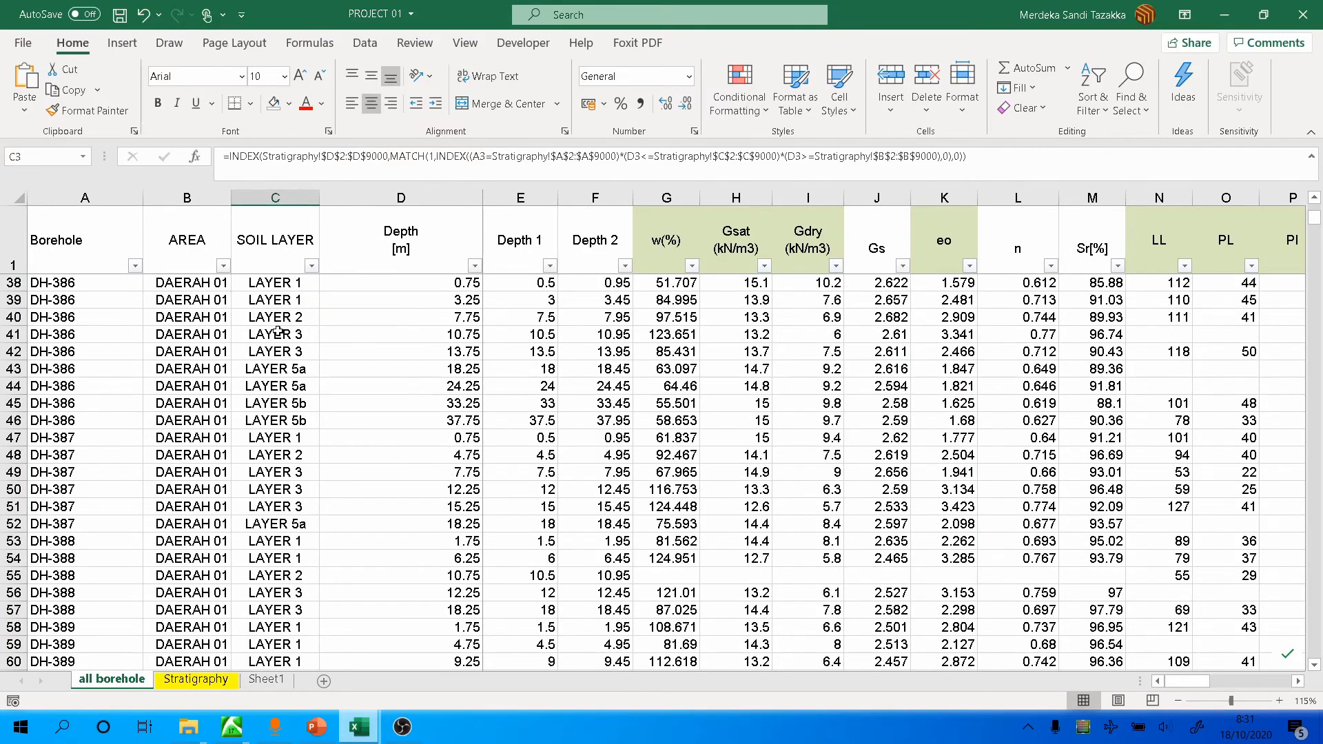
pyautogui.click(275, 386)
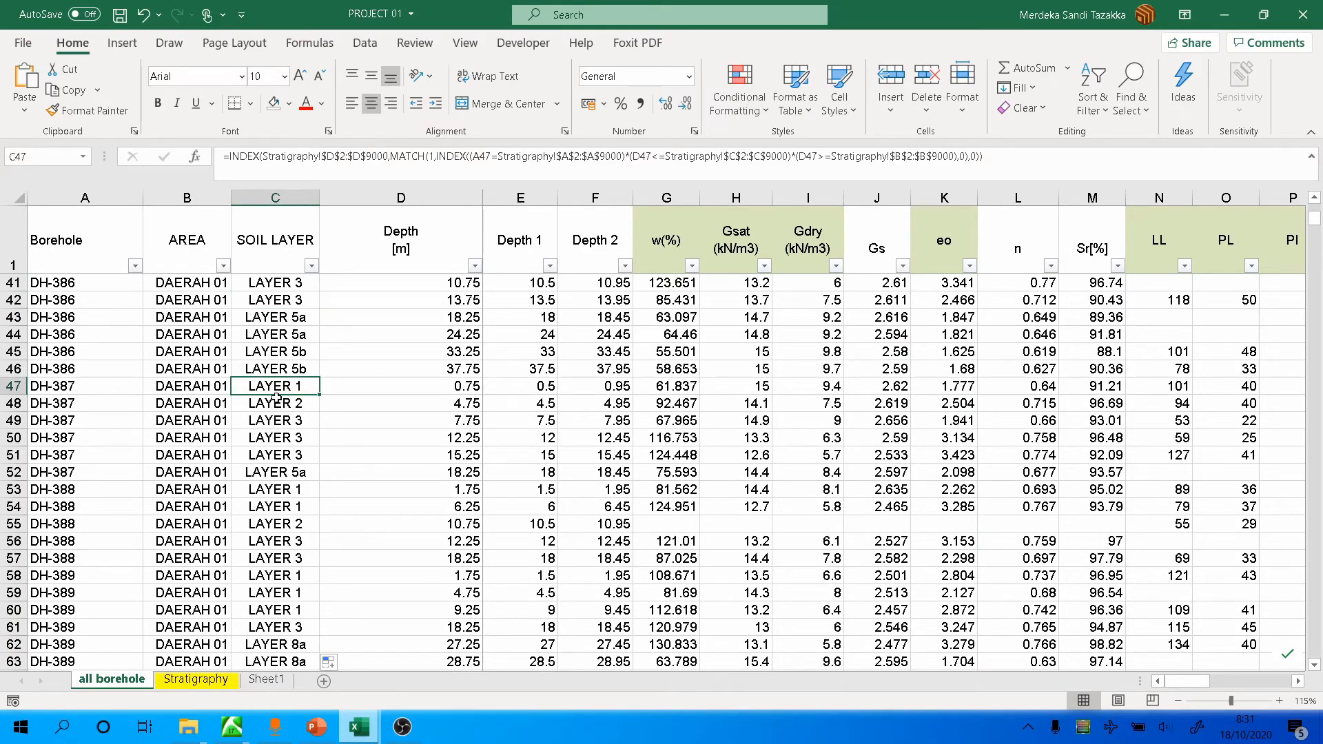
pyautogui.scroll(-5, 276, 396)
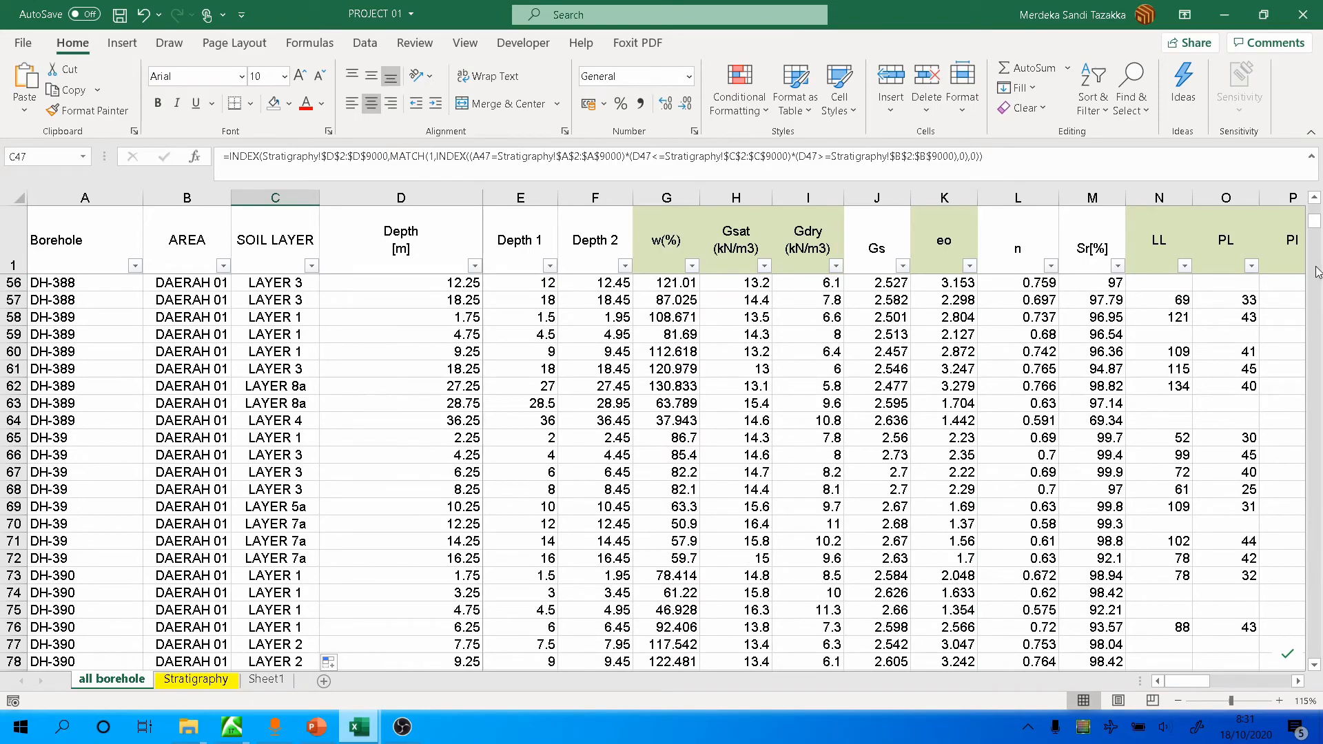
pyautogui.moveTo(1313, 219); pyautogui.dragTo(1313, 205)
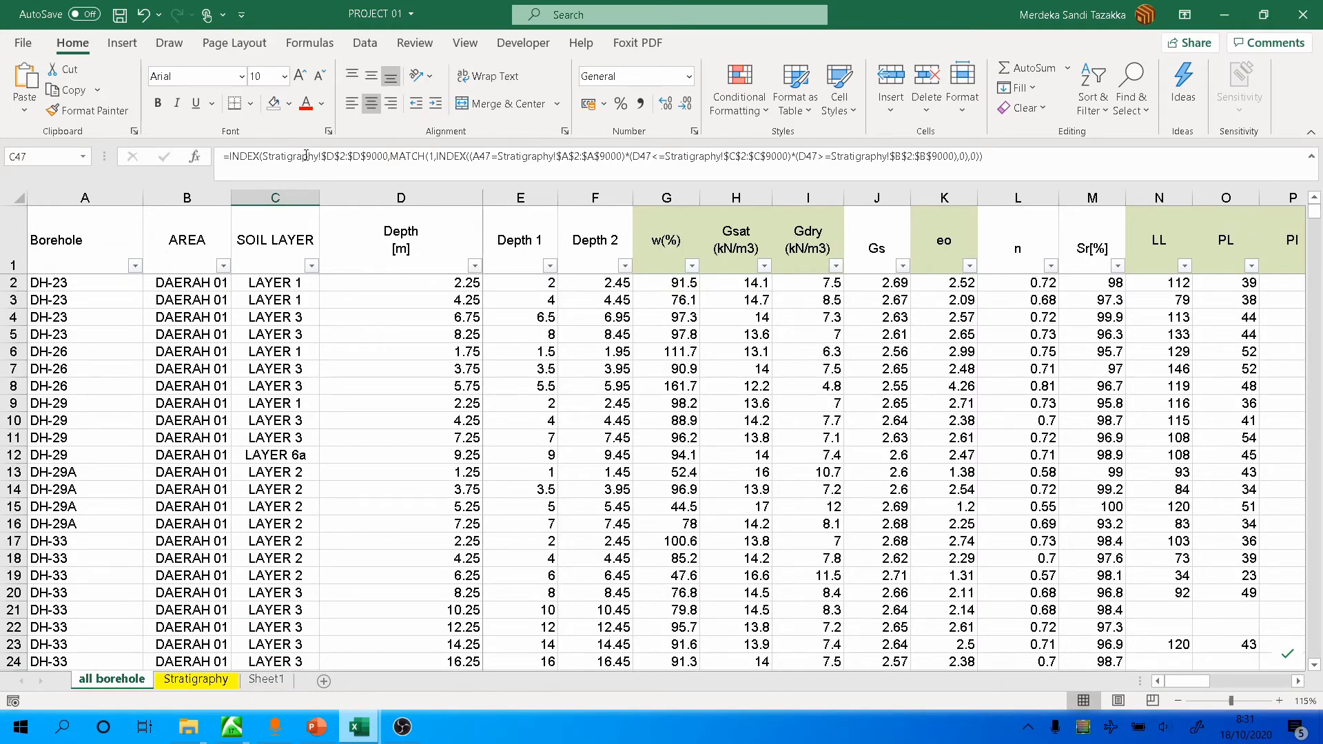
pyautogui.click(305, 156)
pyautogui.click(209, 334)
pyautogui.scroll(3, 206, 336)
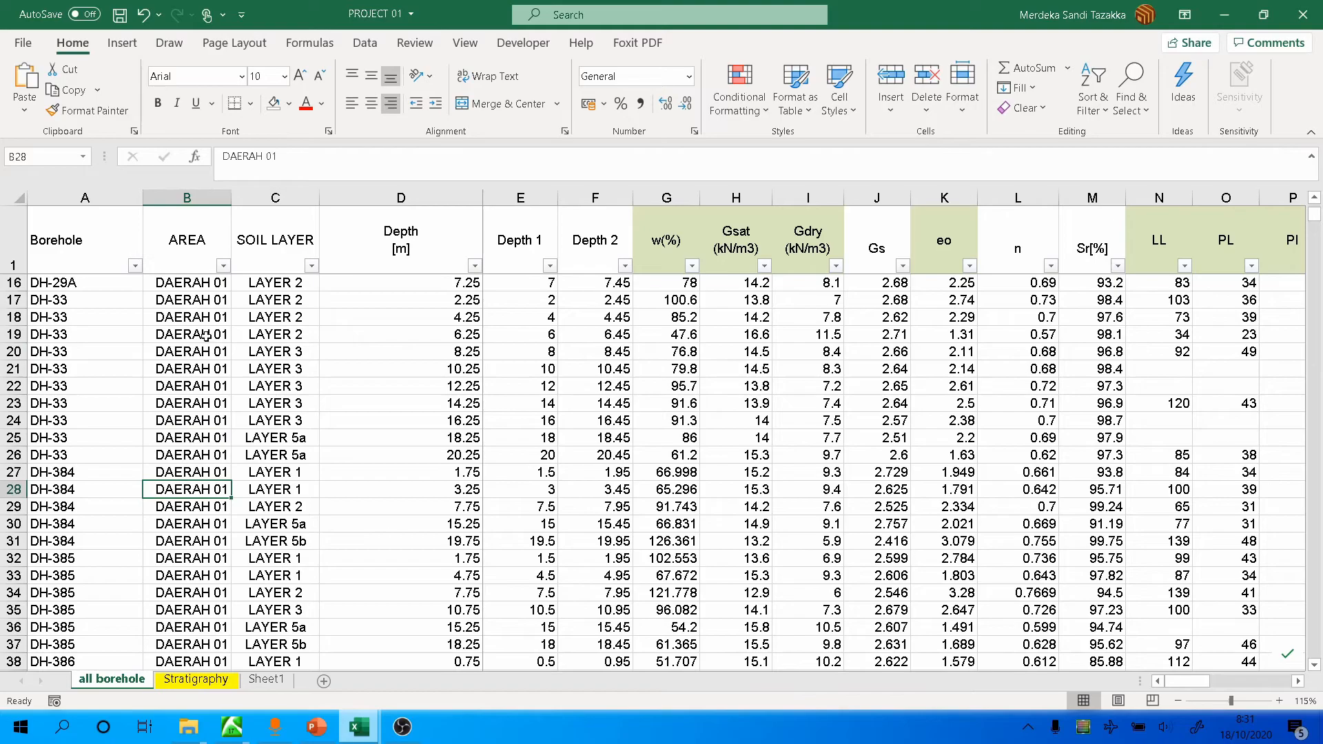
pyautogui.scroll(3, 205, 336)
pyautogui.moveTo(1316, 219); pyautogui.dragTo(1315, 206)
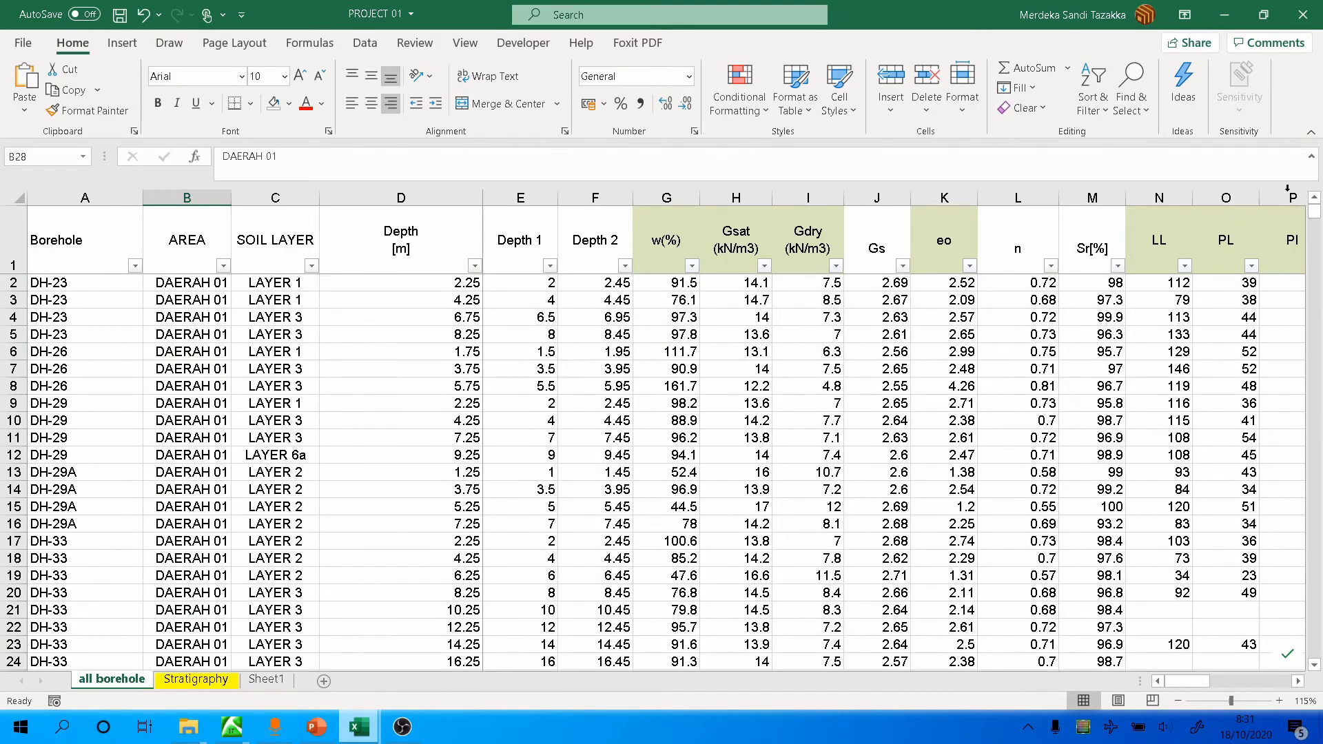
# Step: Highlight the whole of row 9, the first DH-29 record on the all borehole sheet, with a yellow fill
pyautogui.click(131, 317)
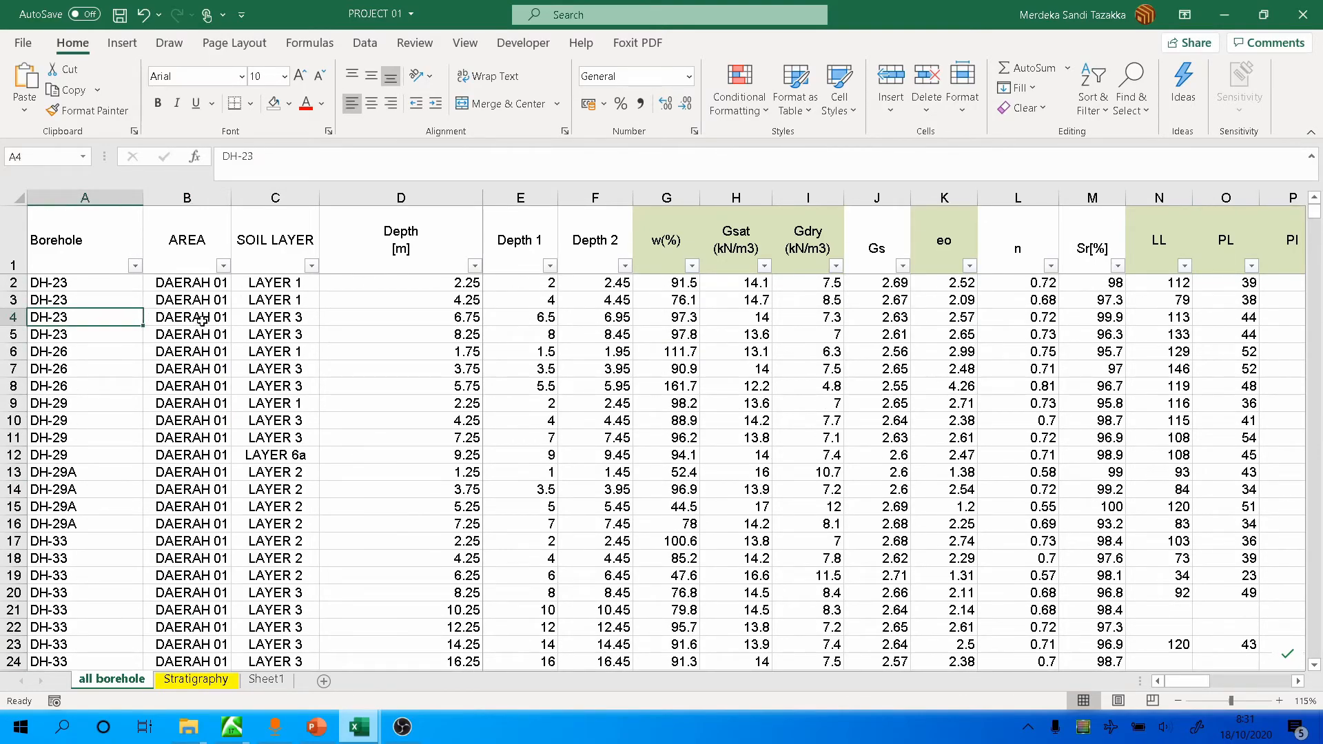
pyautogui.click(13, 403)
pyautogui.click(289, 105)
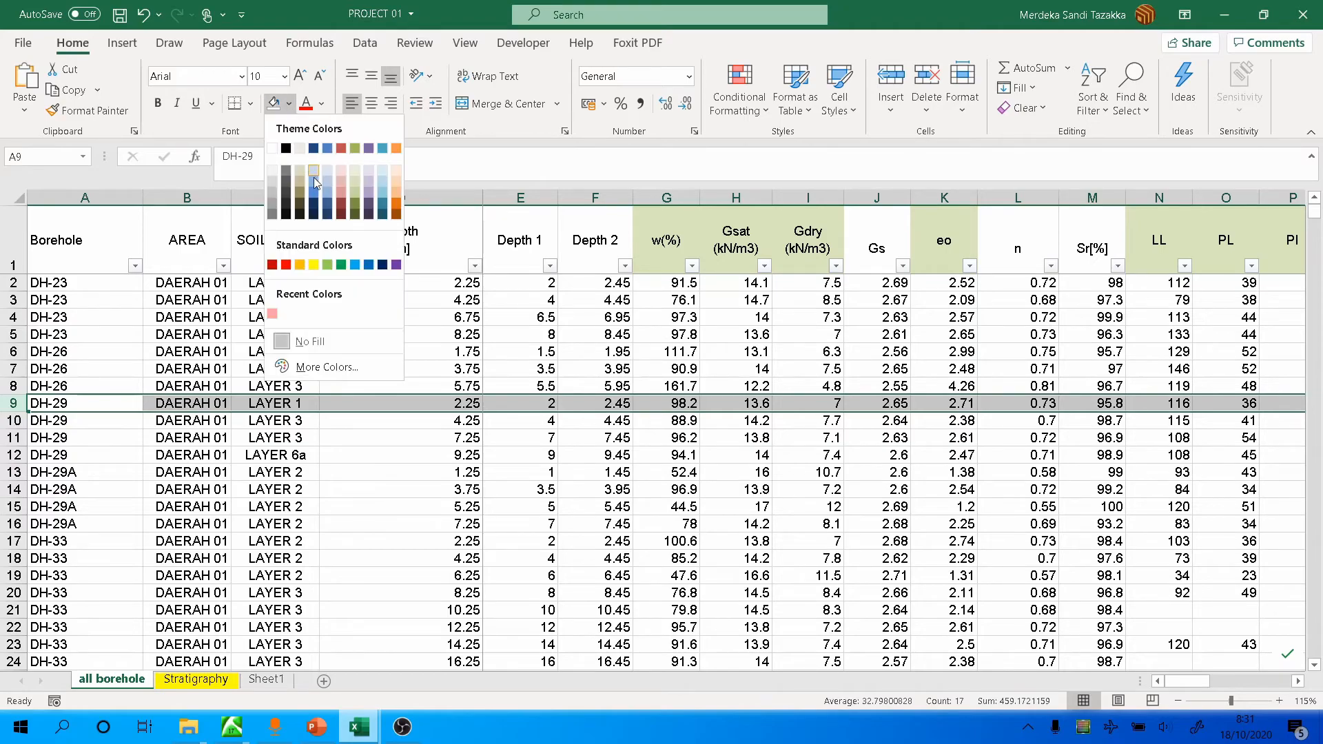
pyautogui.click(316, 255)
pyautogui.click(260, 431)
# Step: Compare the highlighted DH-29 record's depth and soil layer with the depth range and layer in the first DH-29 row of the Stratigraphy sheet
pyautogui.click(198, 407)
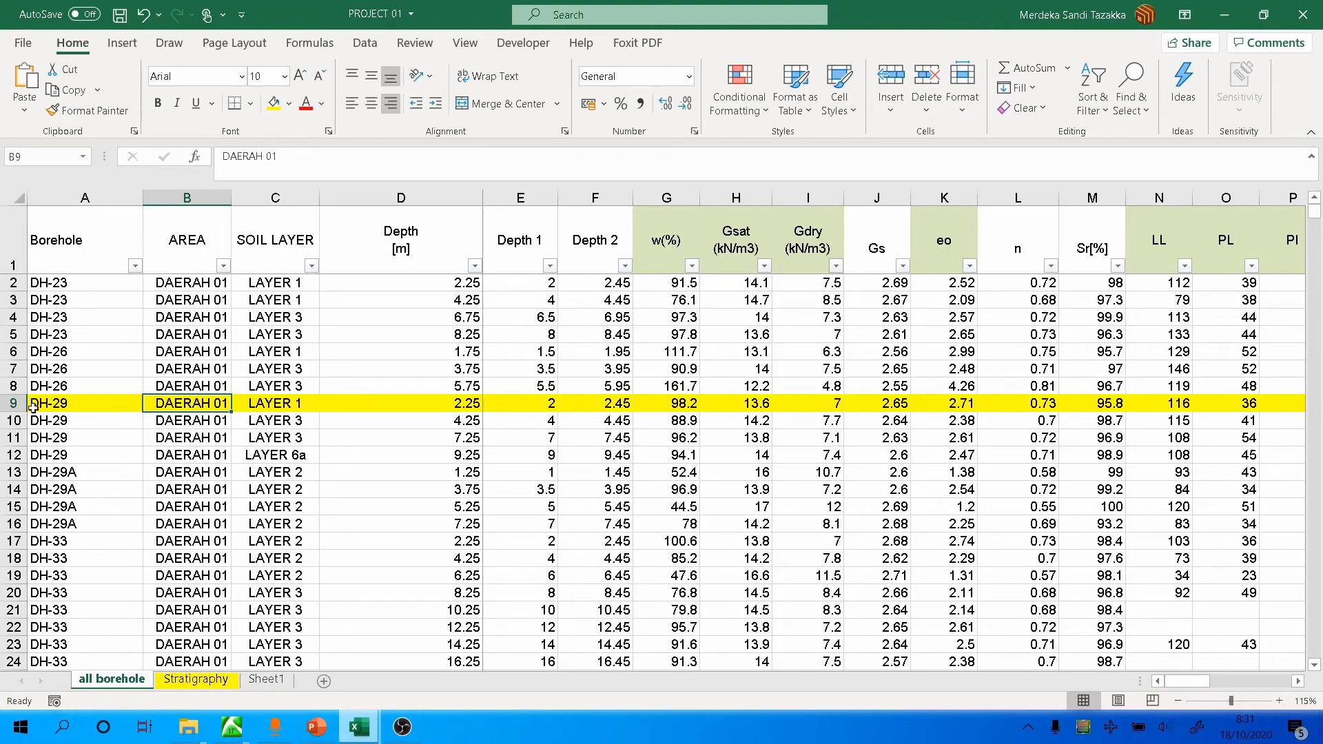
pyautogui.click(493, 406)
pyautogui.click(442, 405)
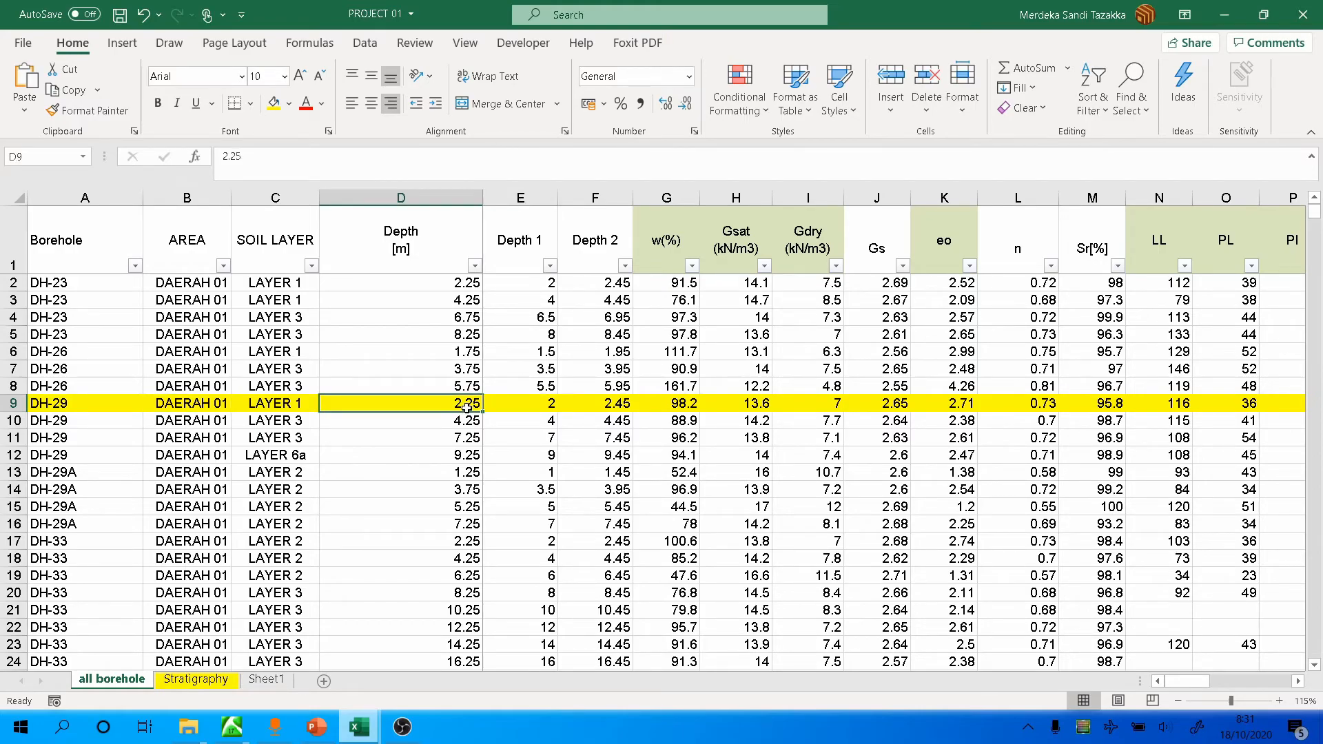
pyautogui.click(303, 404)
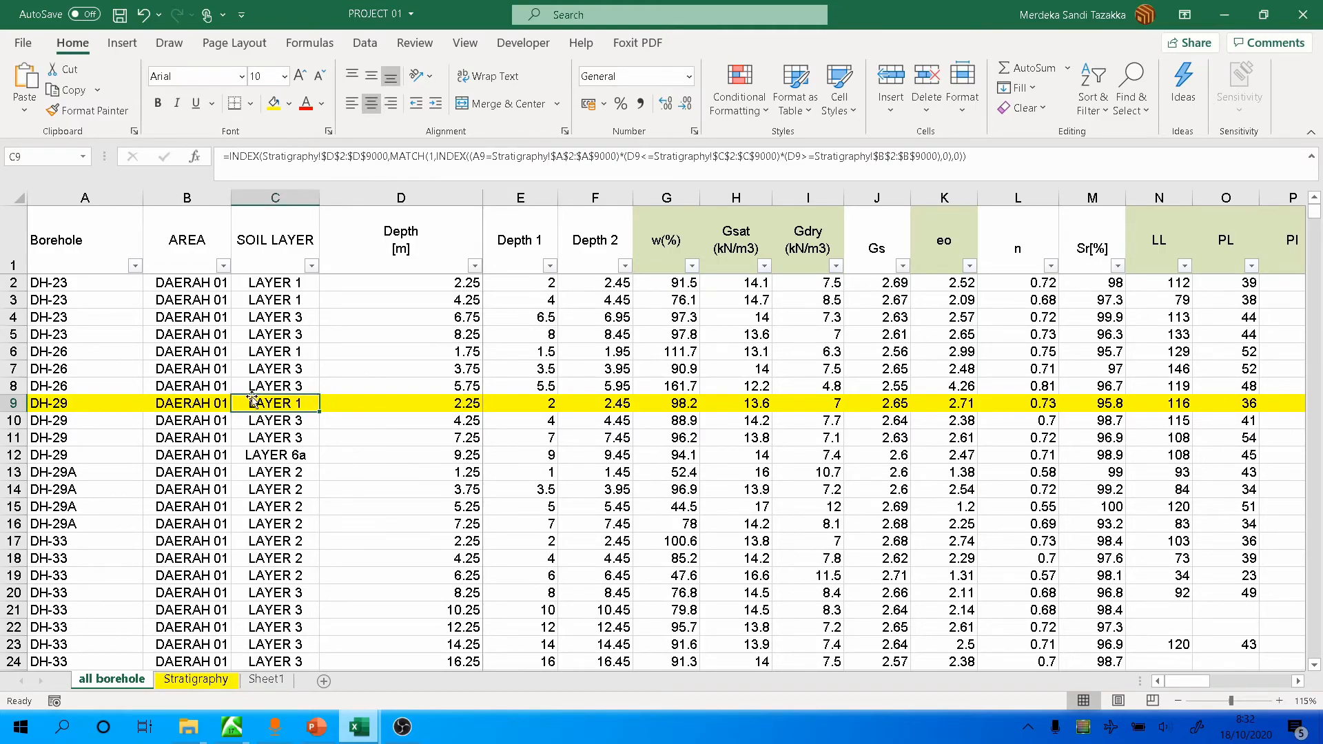
pyautogui.click(209, 681)
pyautogui.scroll(-2, 110, 372)
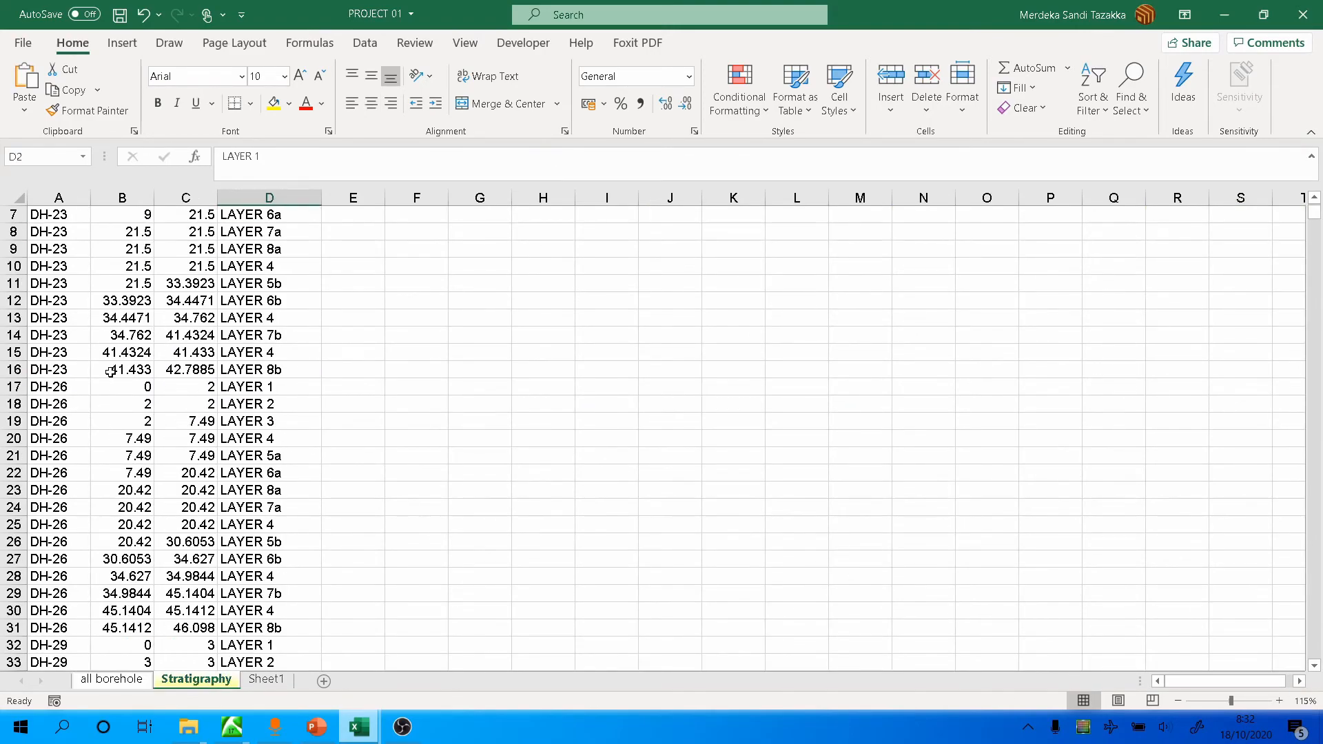
pyautogui.click(76, 199)
pyautogui.scroll(-5, 64, 442)
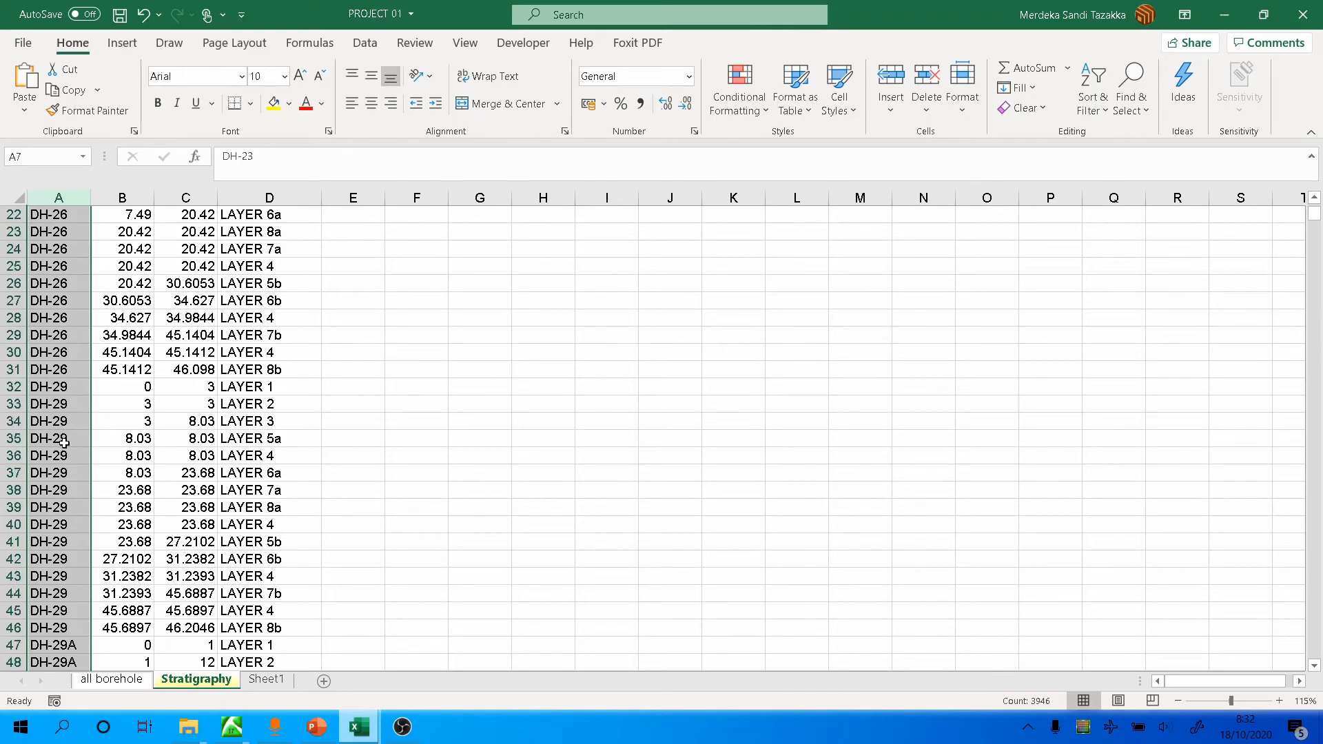
pyautogui.click(66, 387)
pyautogui.moveTo(206, 387); pyautogui.dragTo(143, 389)
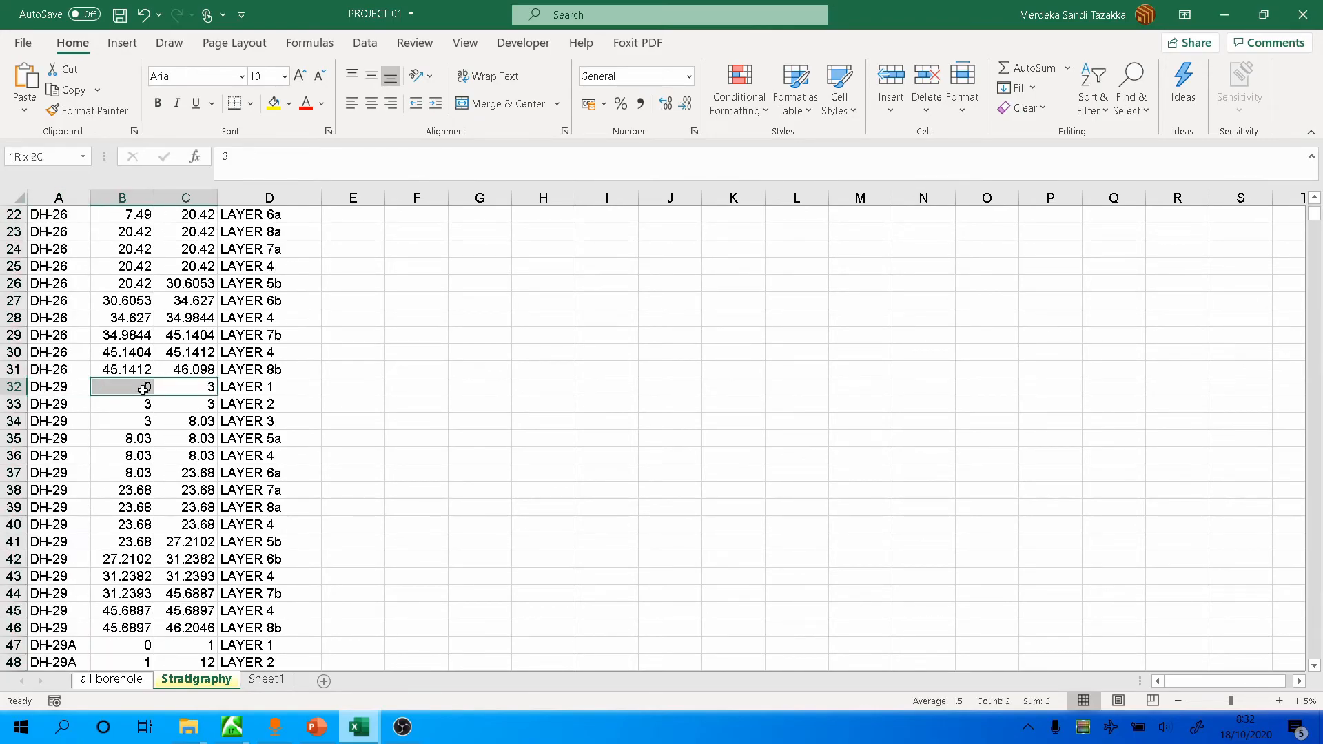
pyautogui.click(260, 388)
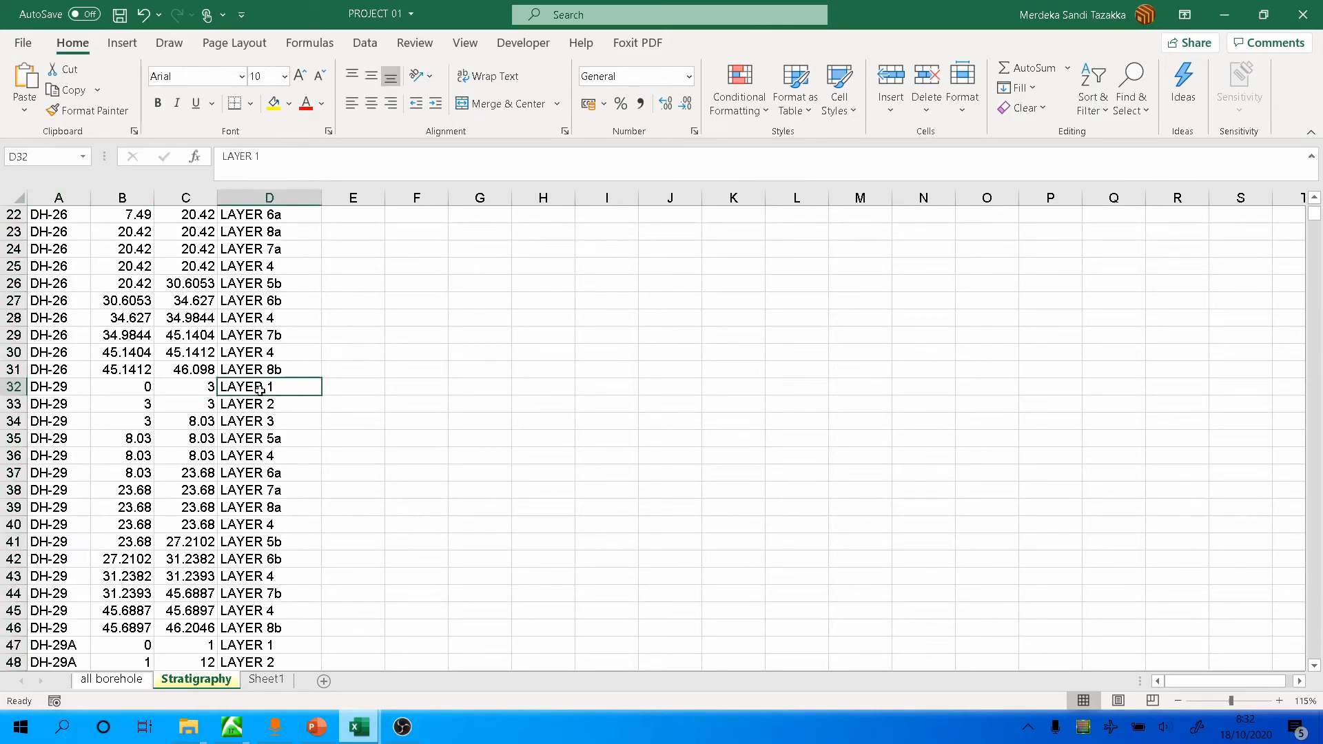
# Step: Check the first DH-29 depth range on the Stratigraphy sheet, and review the SOIL LAYER entries on the all borehole sheet
pyautogui.click(148, 388)
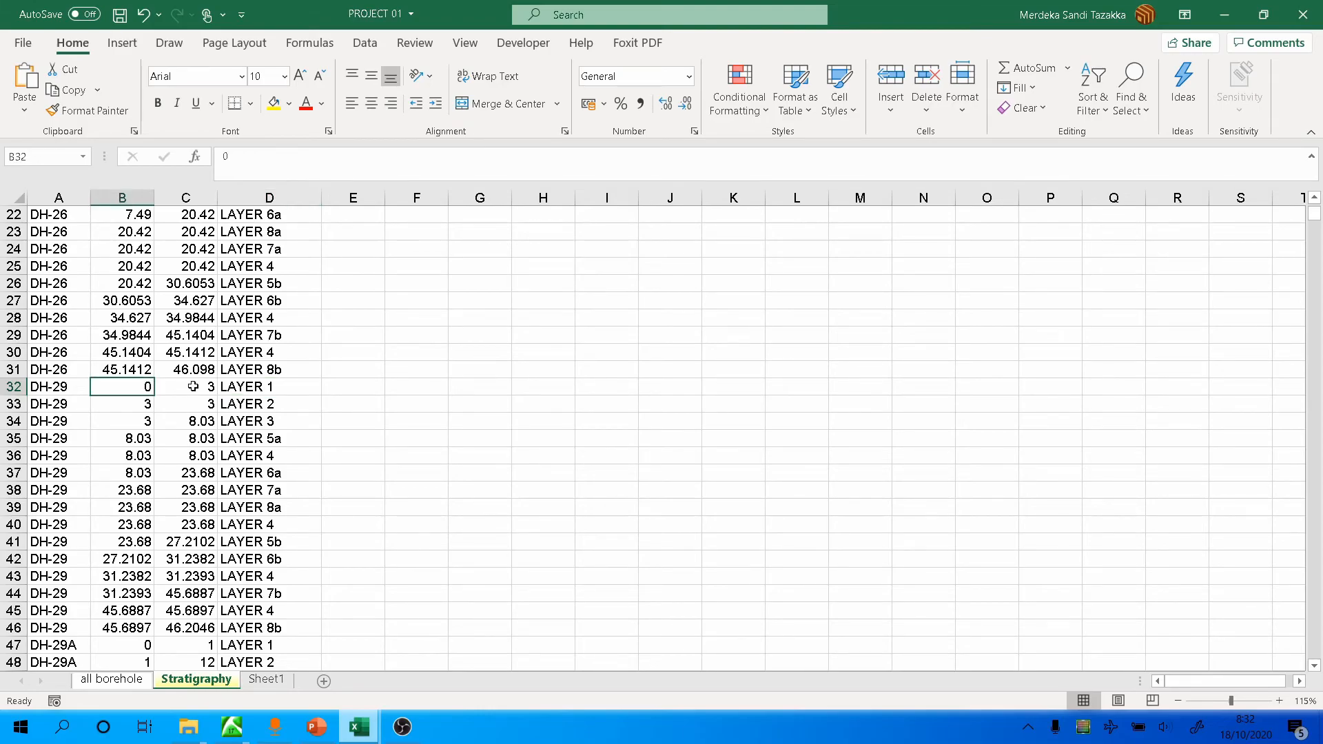
pyautogui.click(130, 680)
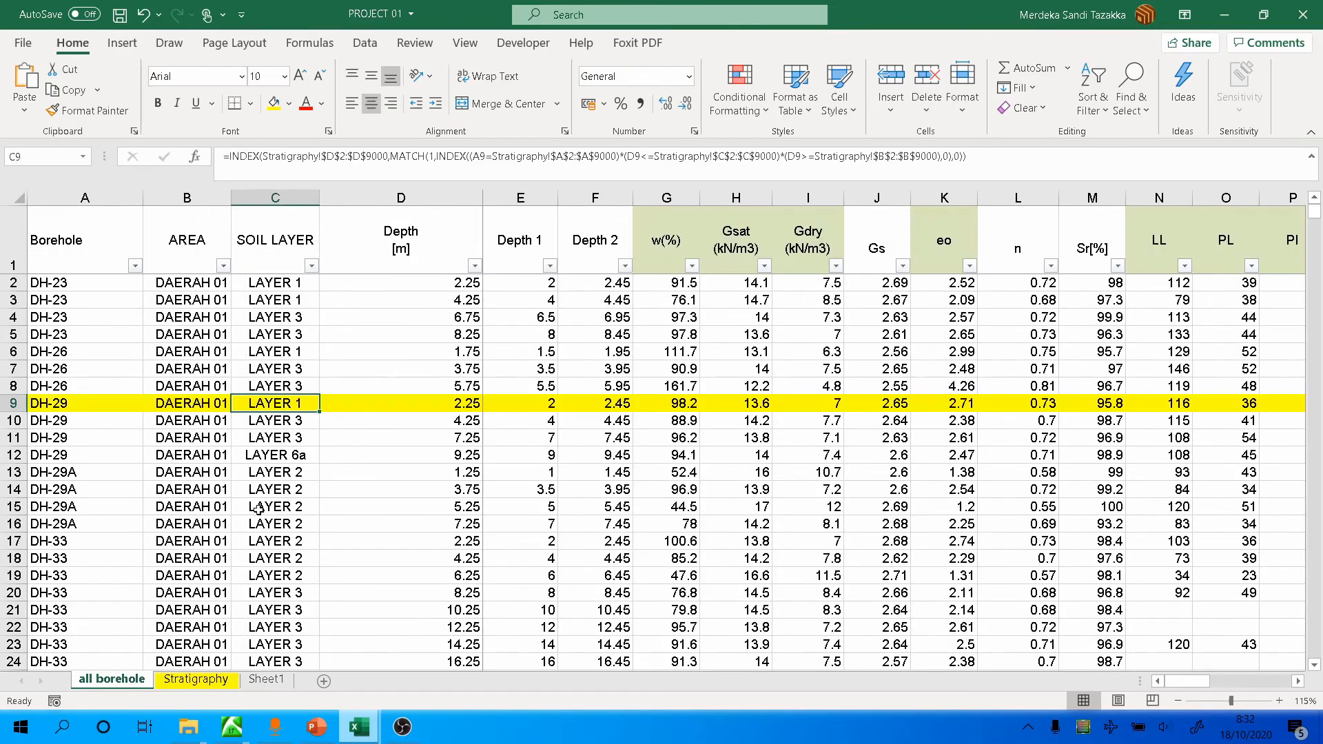
pyautogui.click(262, 415)
pyautogui.scroll(-8, 262, 416)
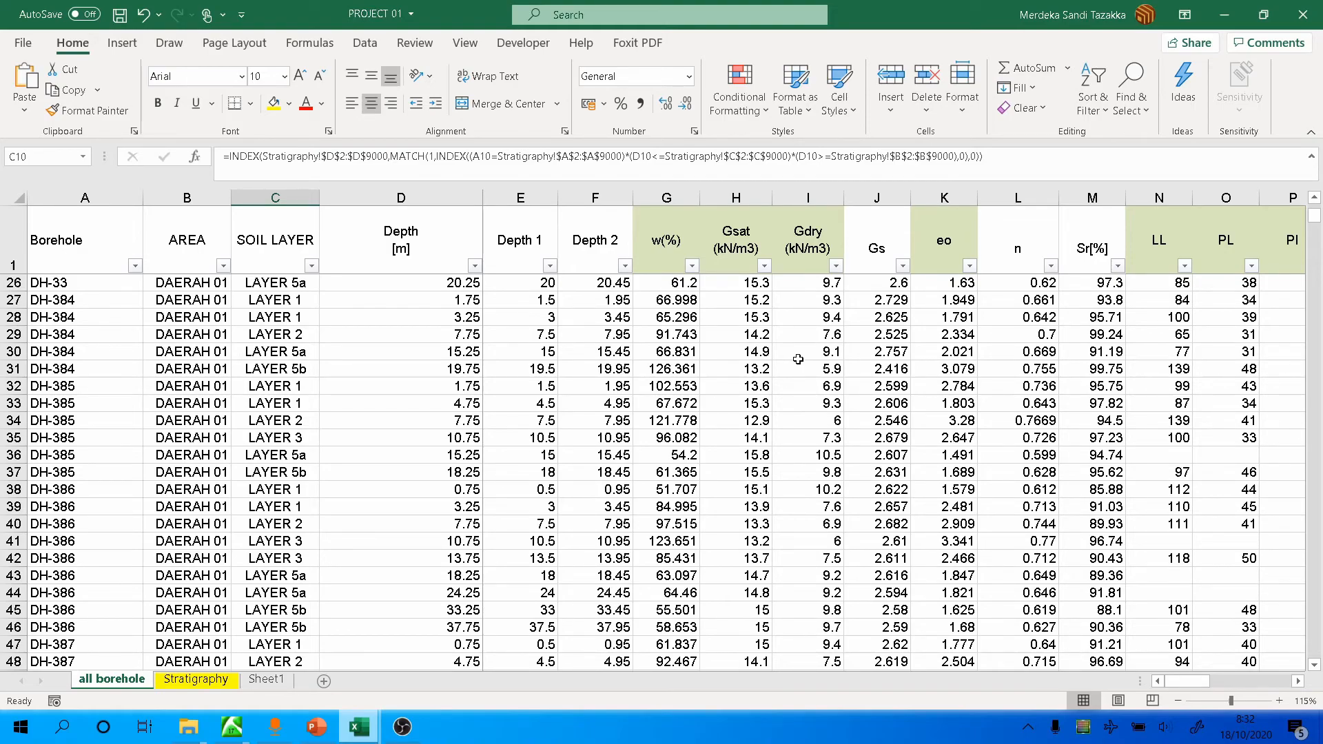
pyautogui.scroll(1, 503, 408)
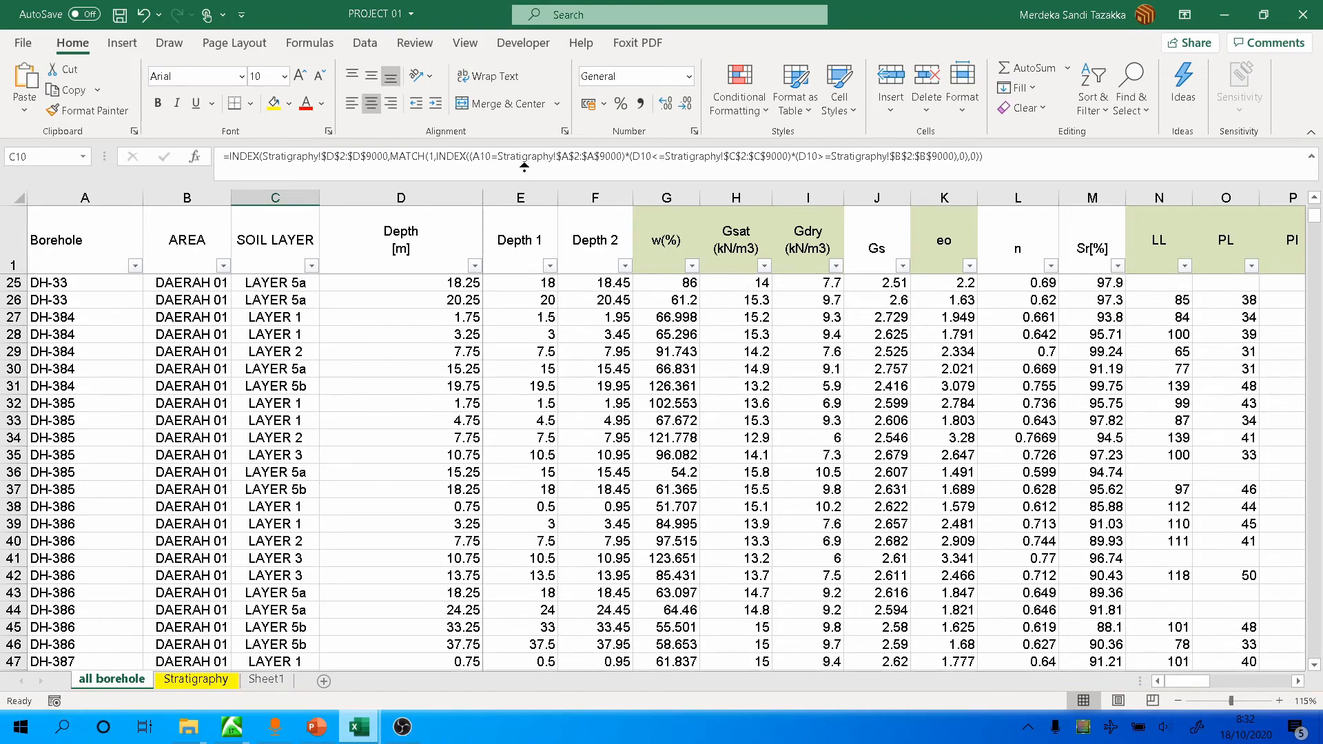
pyautogui.scroll(8, 524, 166)
# Step: Filter the SOIL LAYER column of the all borehole sheet to show only the LAYER 1 records
pyautogui.click(377, 351)
pyautogui.click(311, 266)
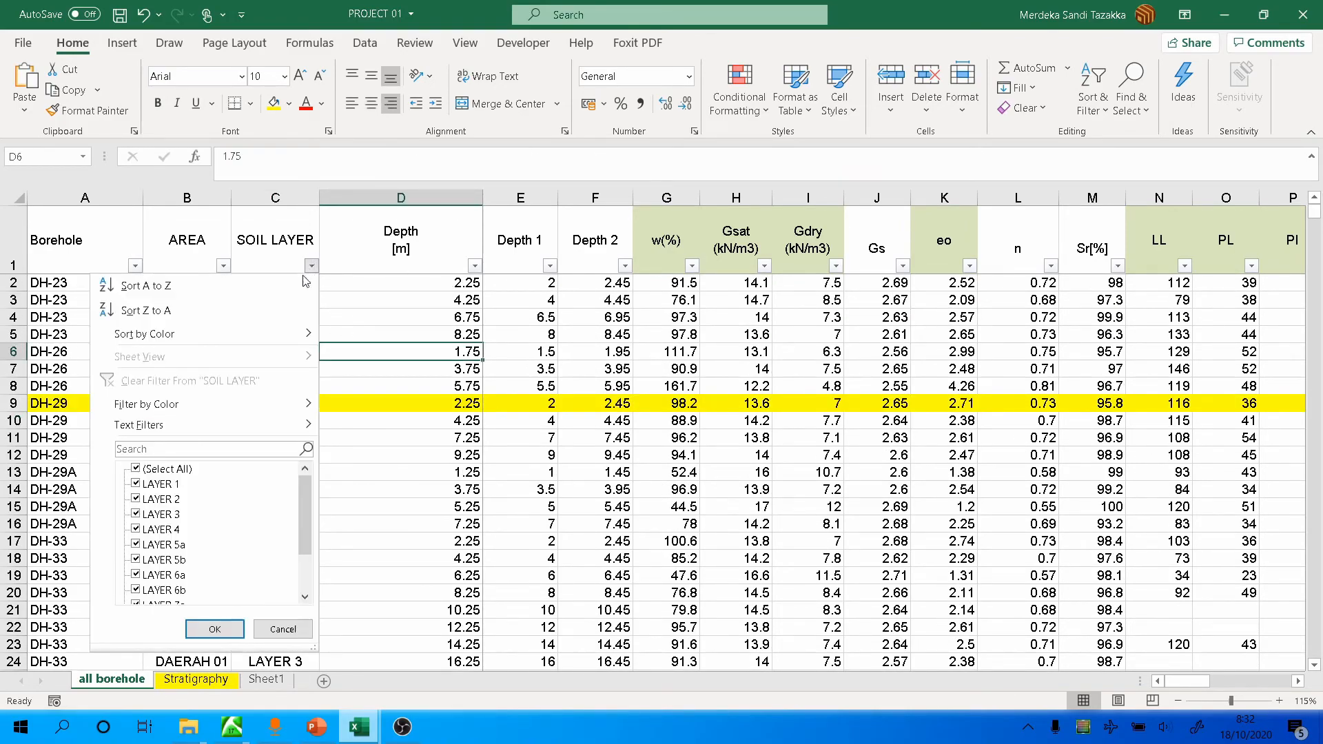
pyautogui.click(168, 469)
pyautogui.click(171, 485)
pyautogui.click(214, 630)
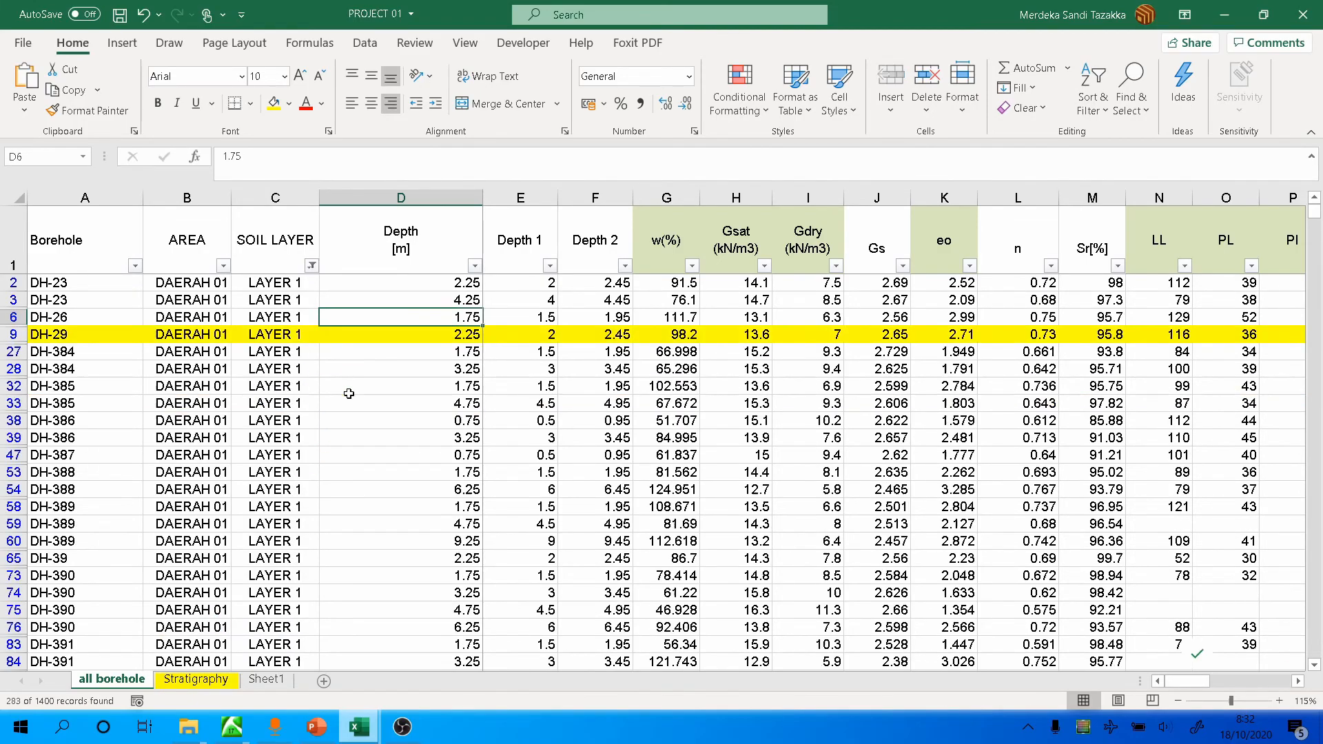
# Step: Examine the filtered LAYER 1 records across the boreholes, including their borehole names, depths and soil layer formulas
pyautogui.click(314, 331)
pyautogui.click(101, 282)
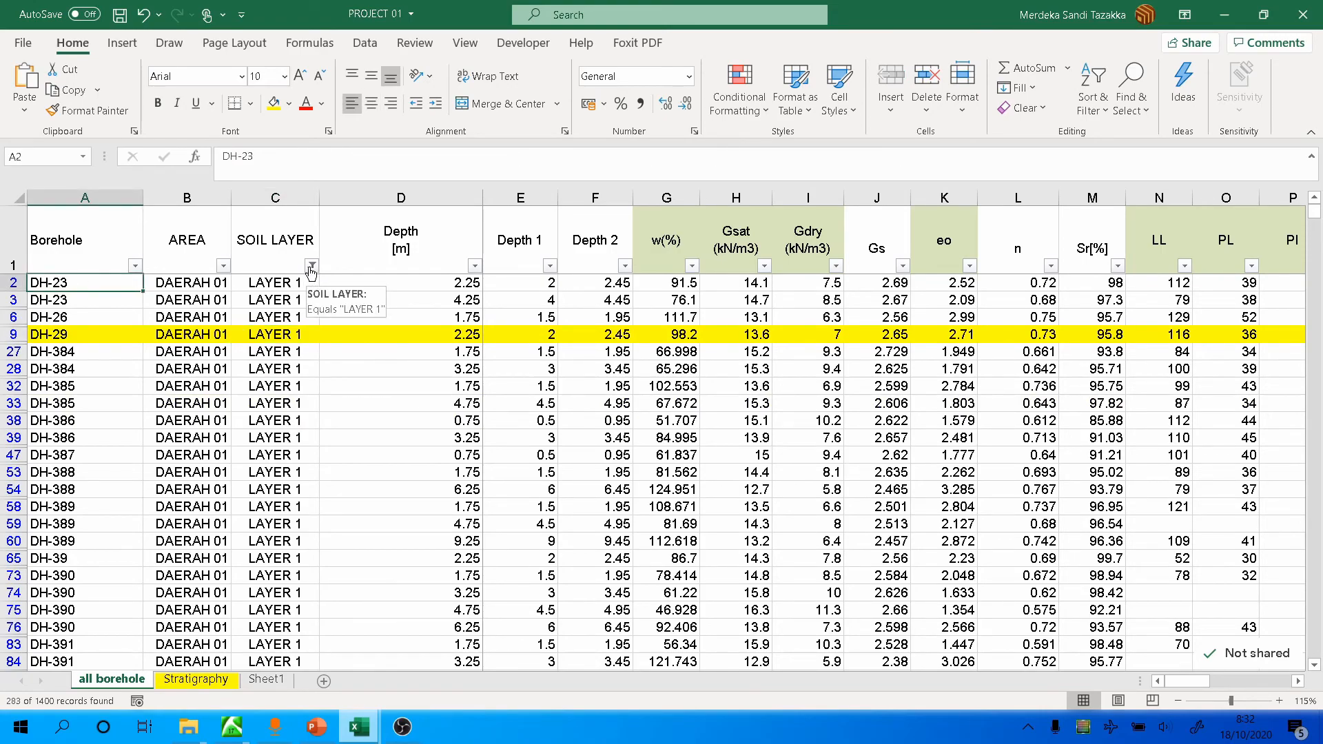
pyautogui.click(256, 297)
pyautogui.scroll(-5, 255, 289)
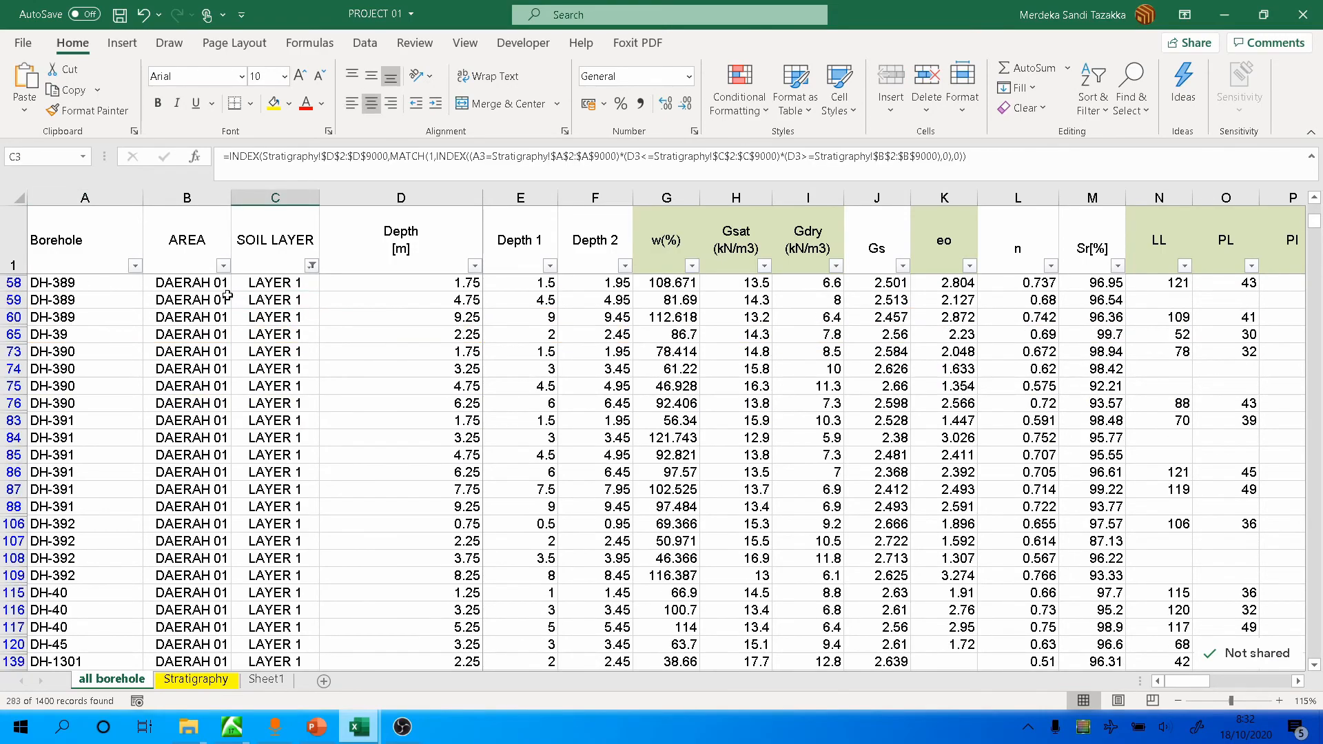
pyautogui.scroll(4, 227, 295)
pyautogui.click(56, 280)
pyautogui.scroll(1, 362, 393)
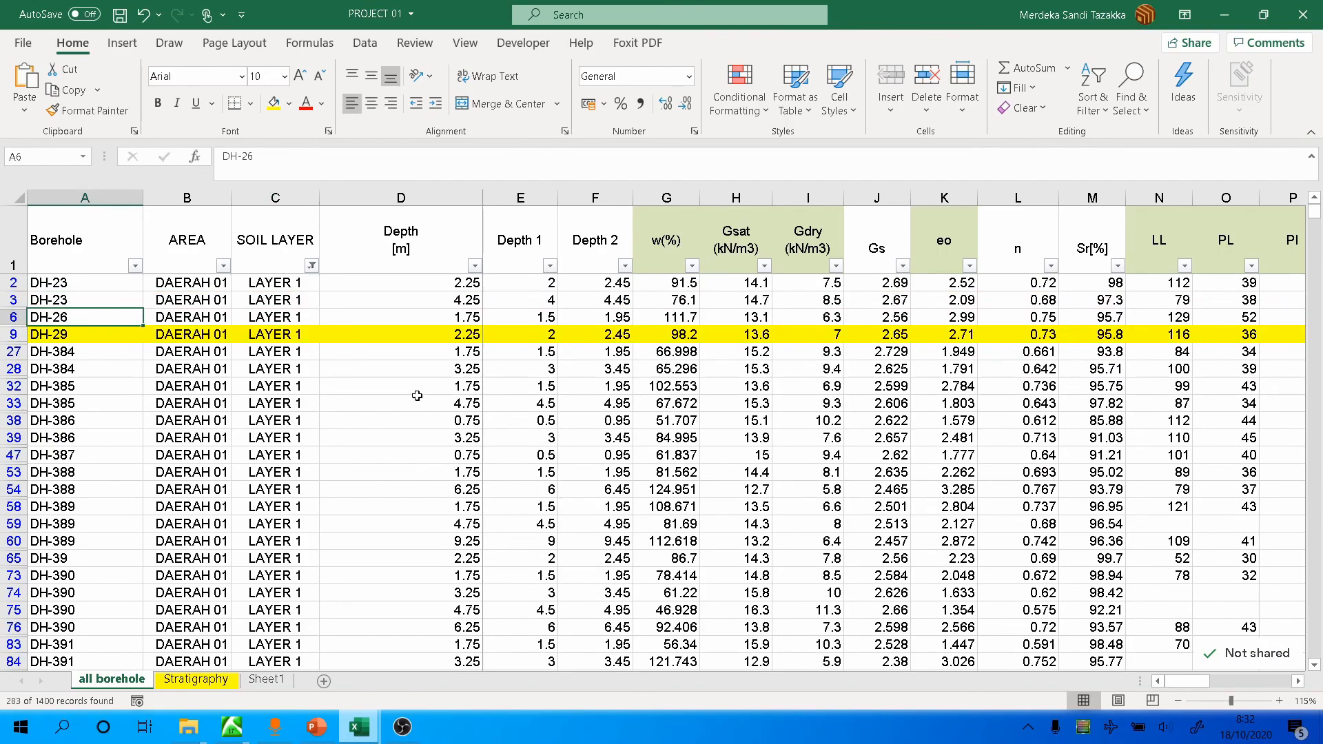
pyautogui.click(103, 282)
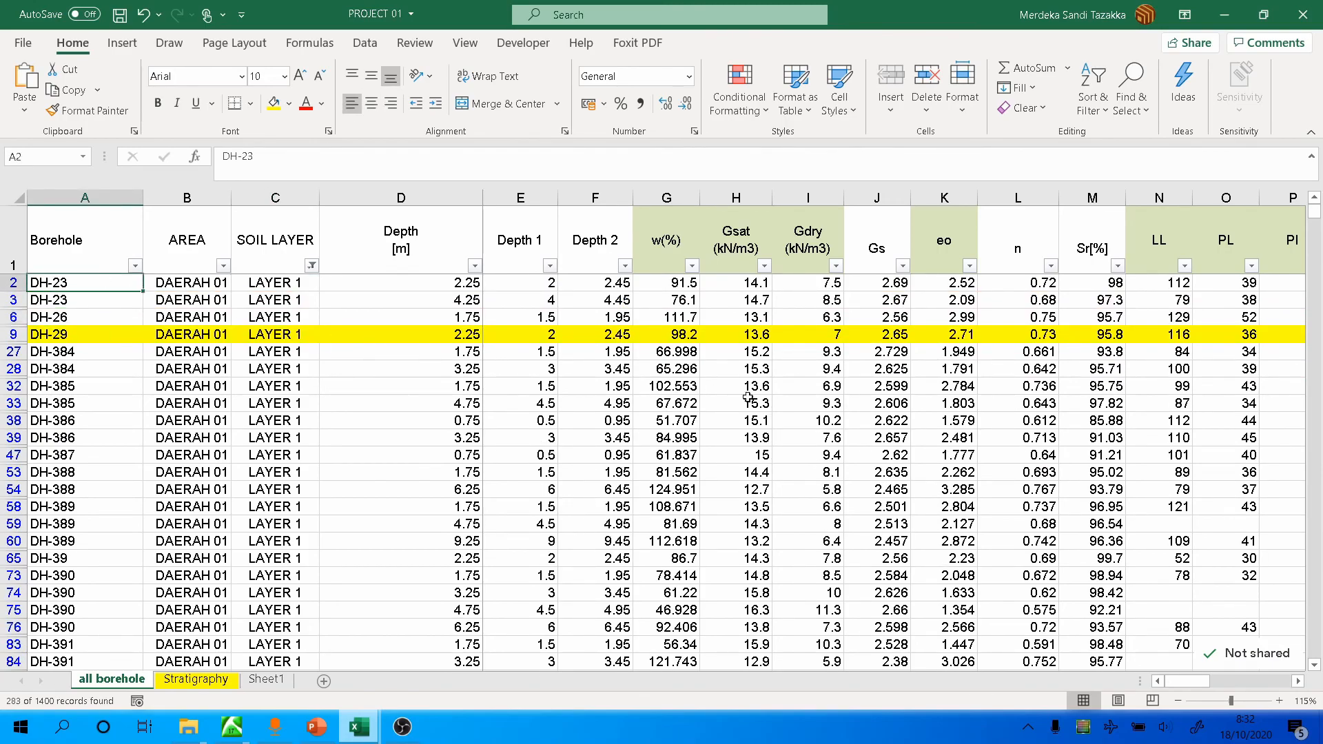
pyautogui.scroll(-7, 881, 438)
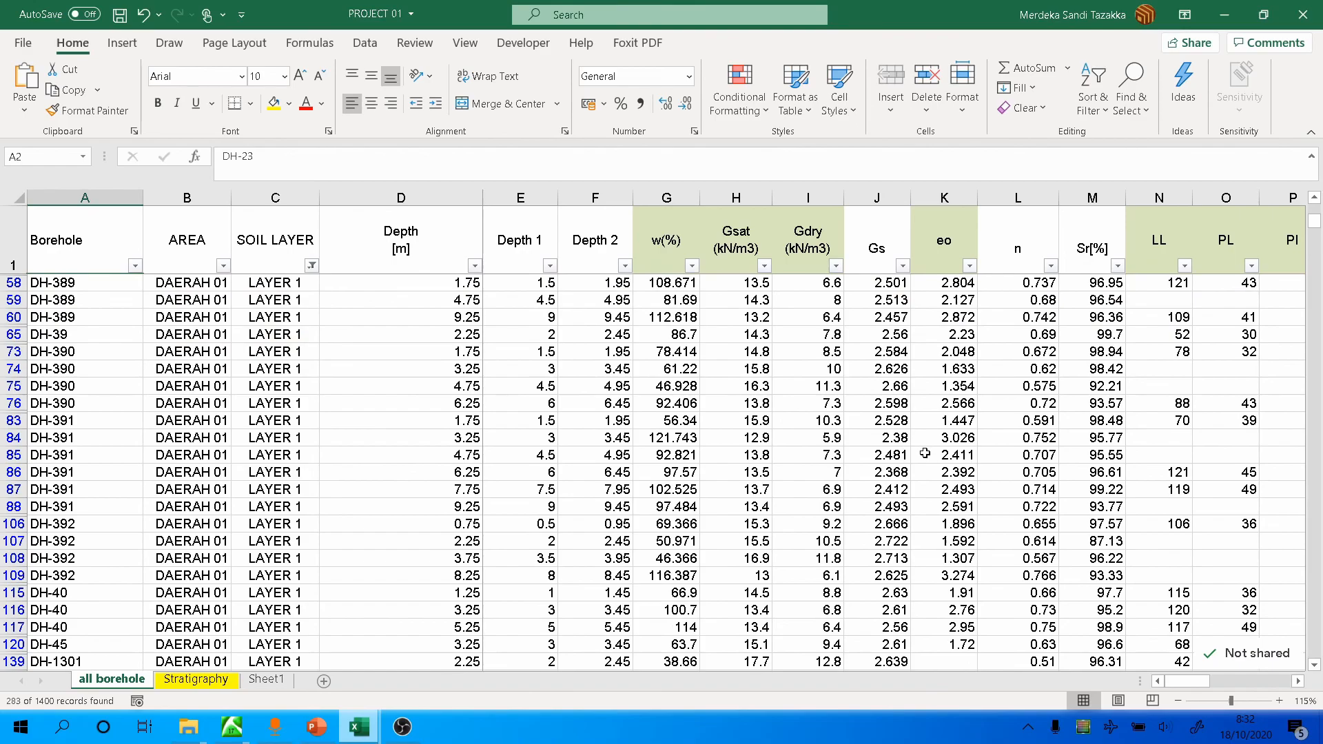
pyautogui.scroll(-2, 924, 454)
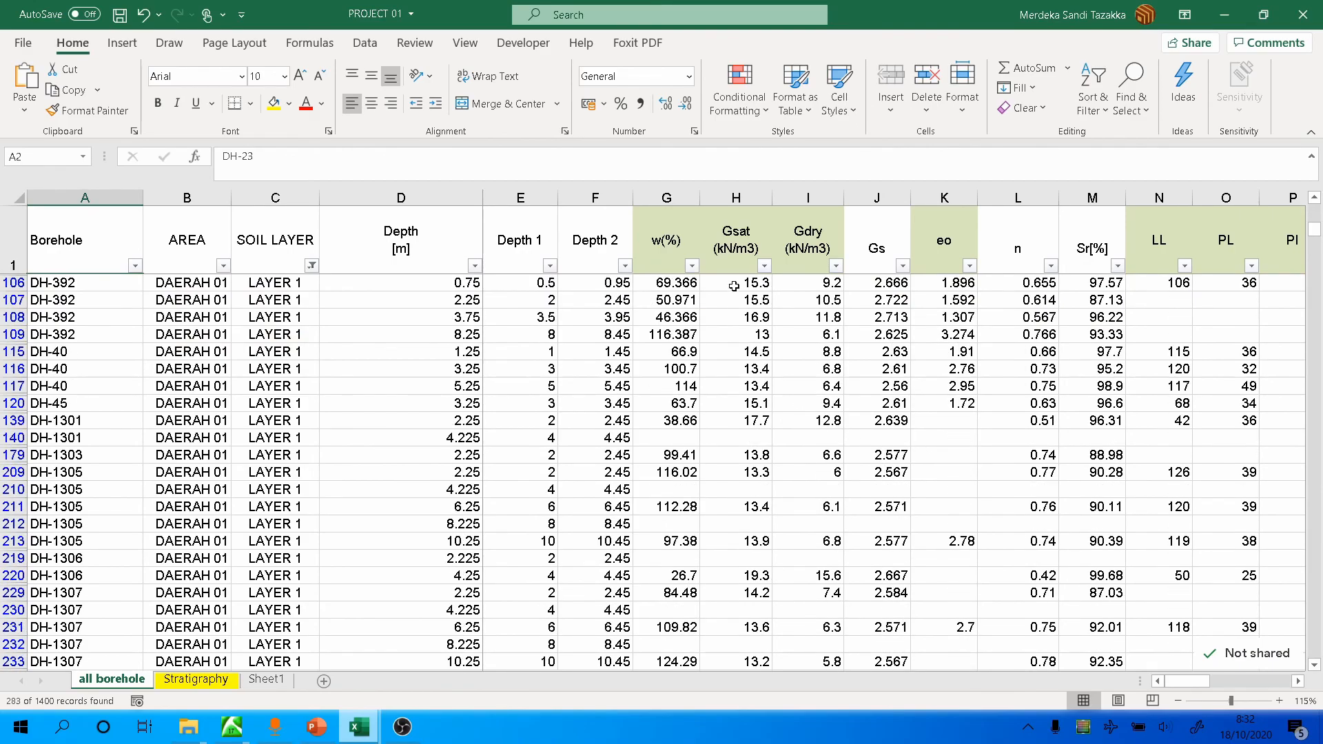
# Step: Select the Gsat, Gs and eo columns in turn to inspect the soil parameters of the LAYER 1 records
pyautogui.click(737, 198)
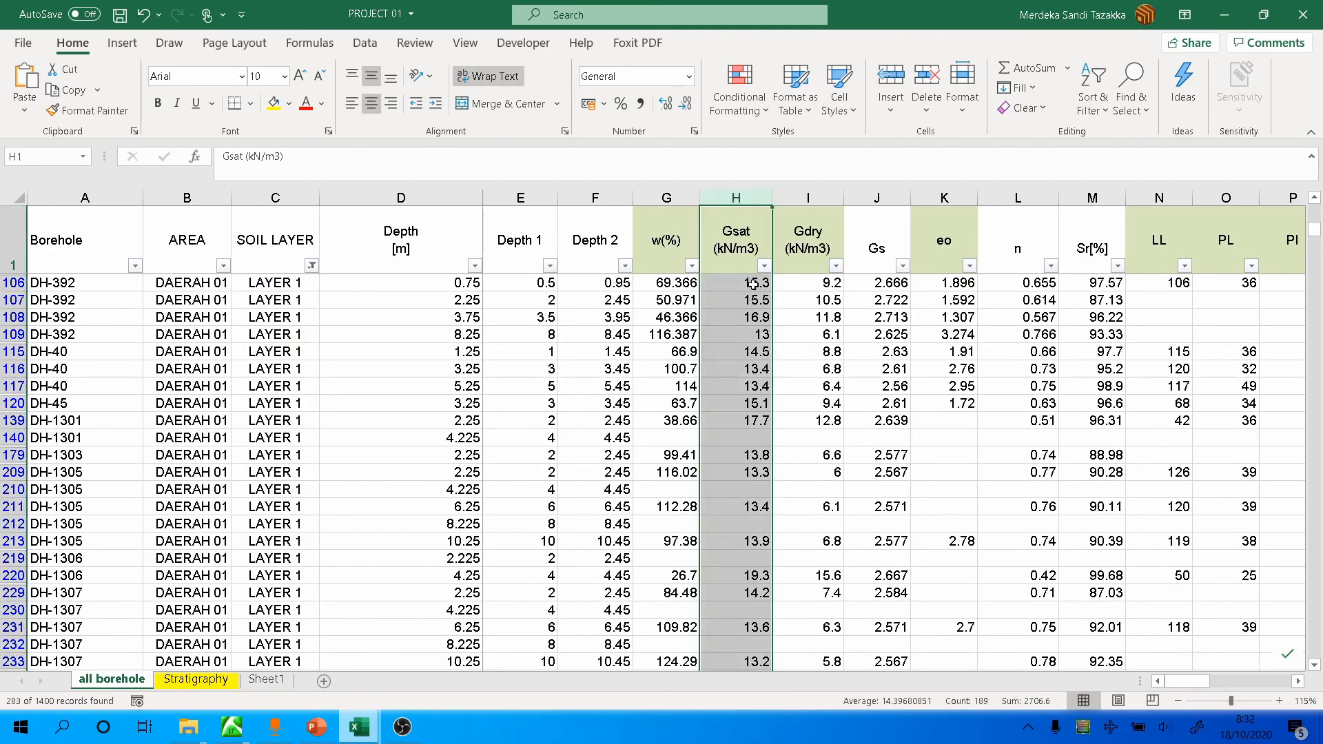
pyautogui.click(894, 198)
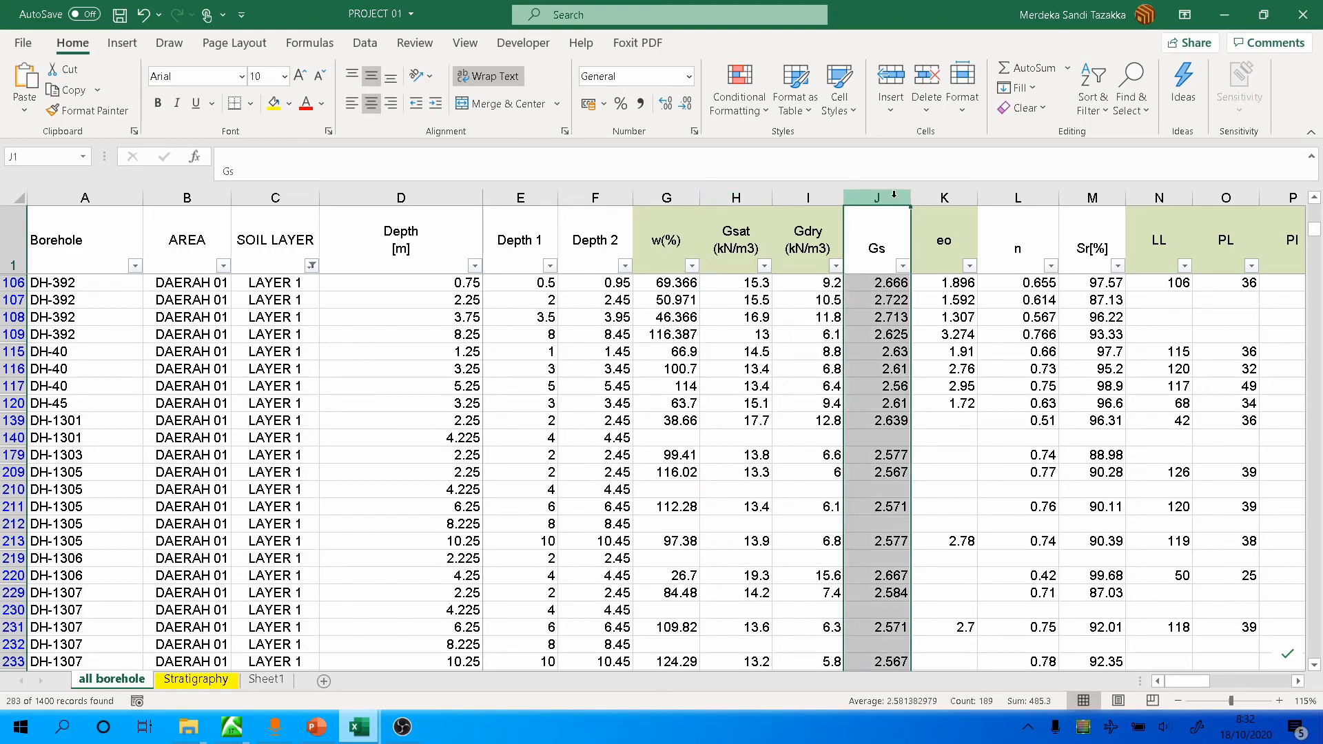
pyautogui.click(944, 198)
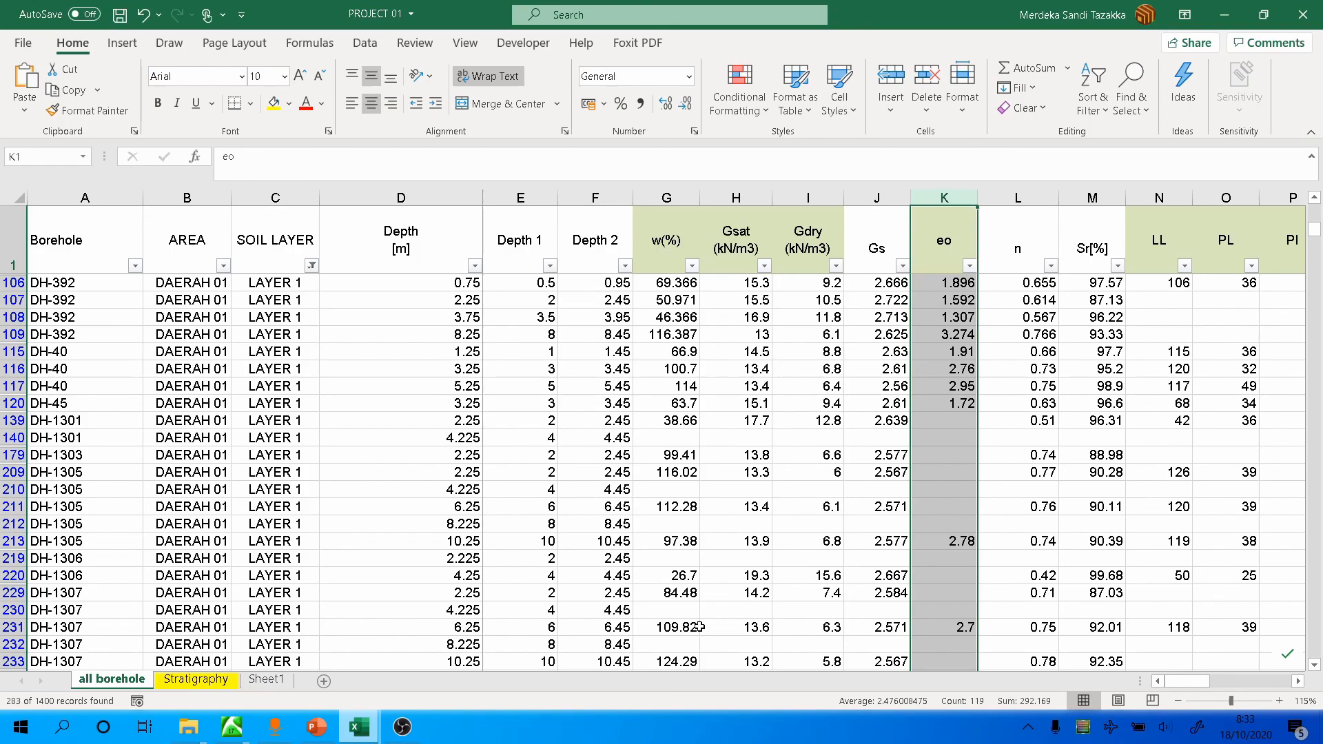
pyautogui.click(1029, 725)
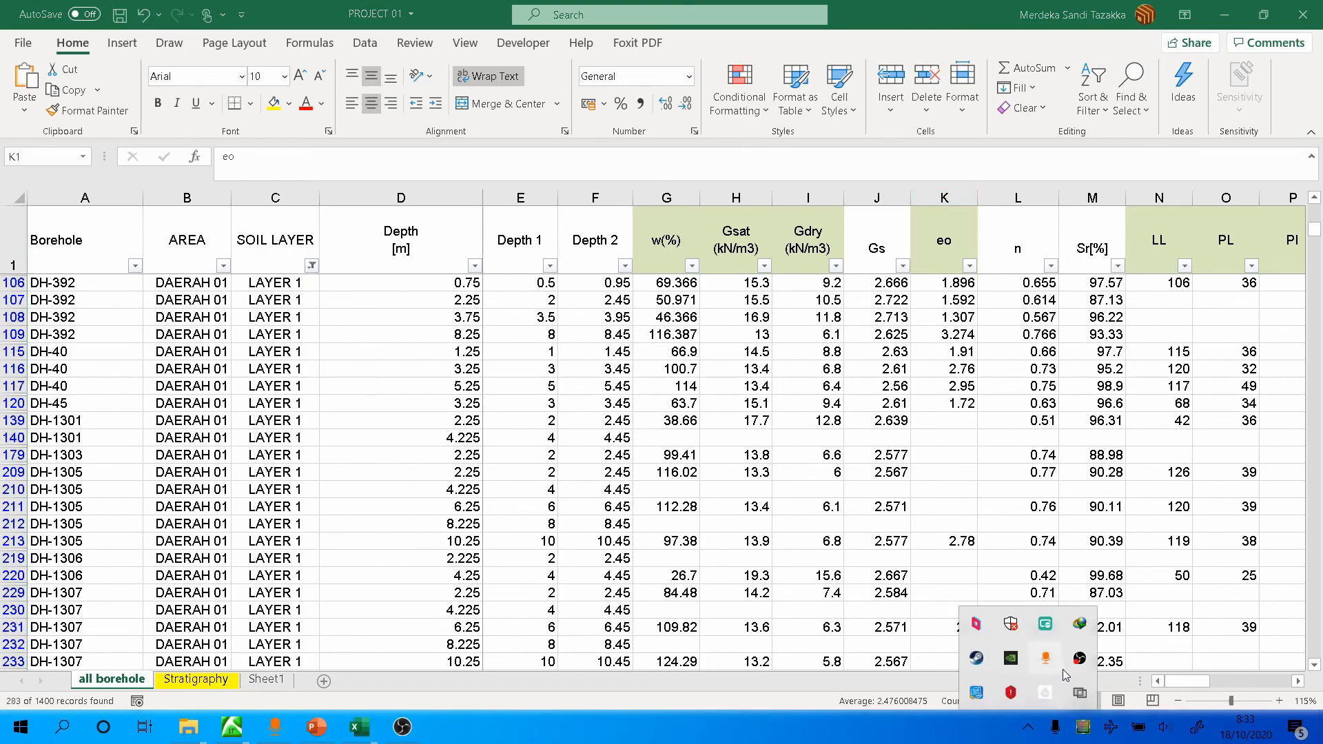